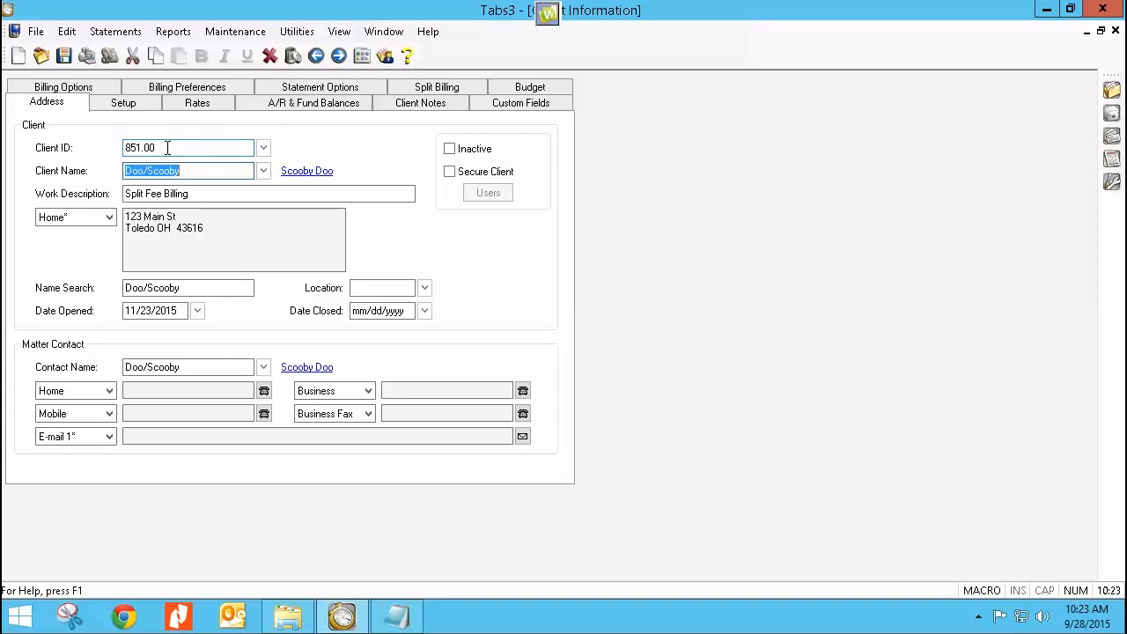
Step: Look up the client whose work description is Split Fee Billing and open its split billing settings
left_click(169, 148)
left_click(263, 149)
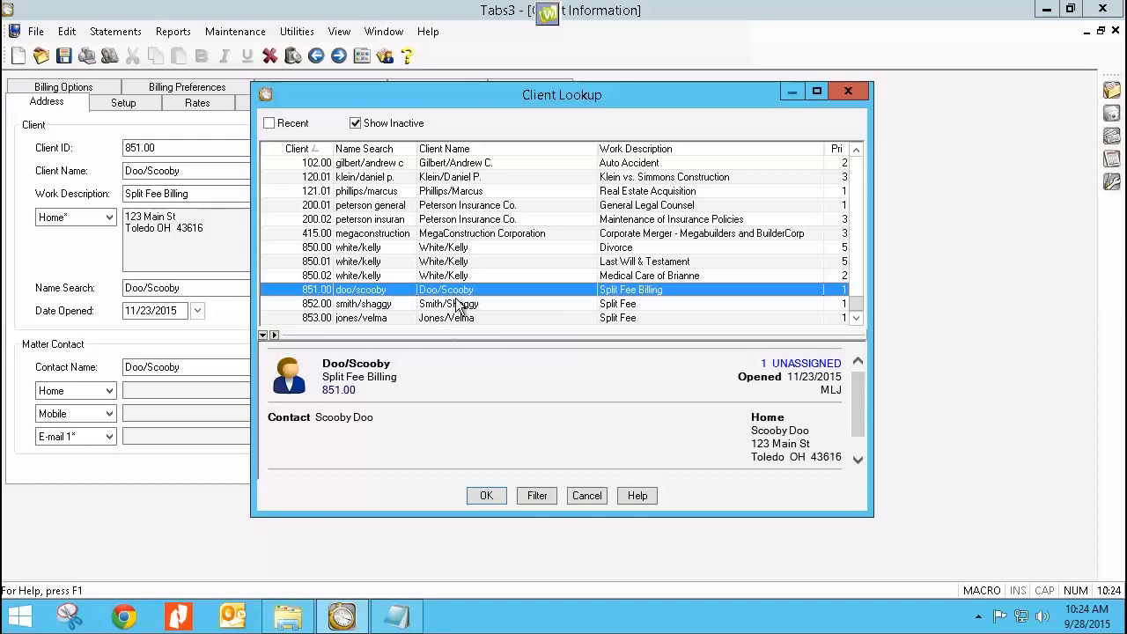
left_click(493, 495)
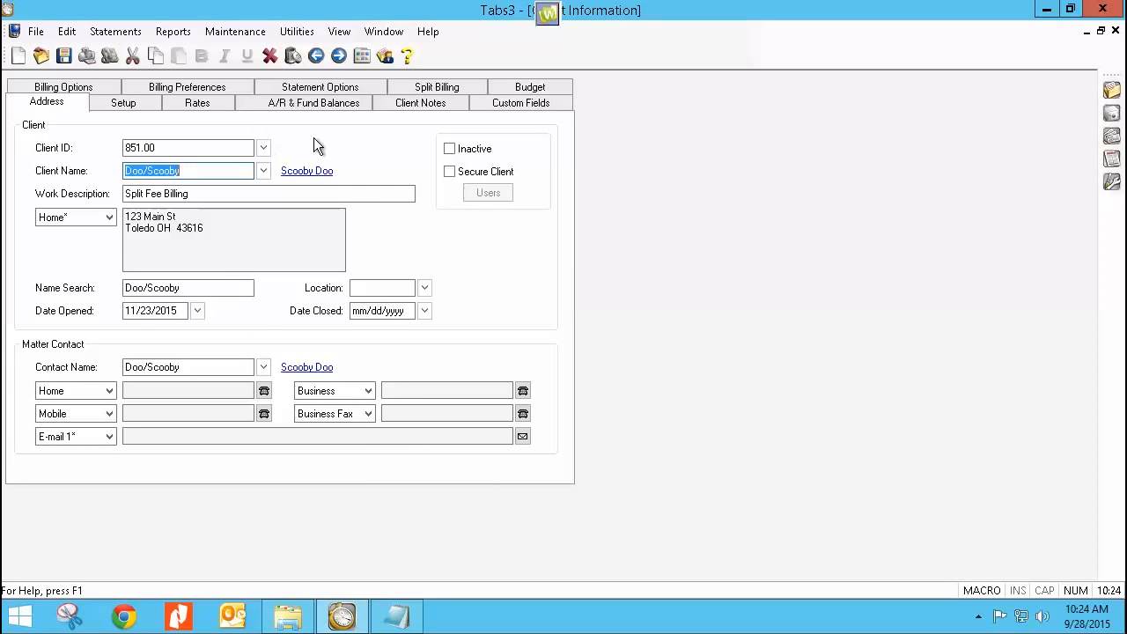
left_click(430, 92)
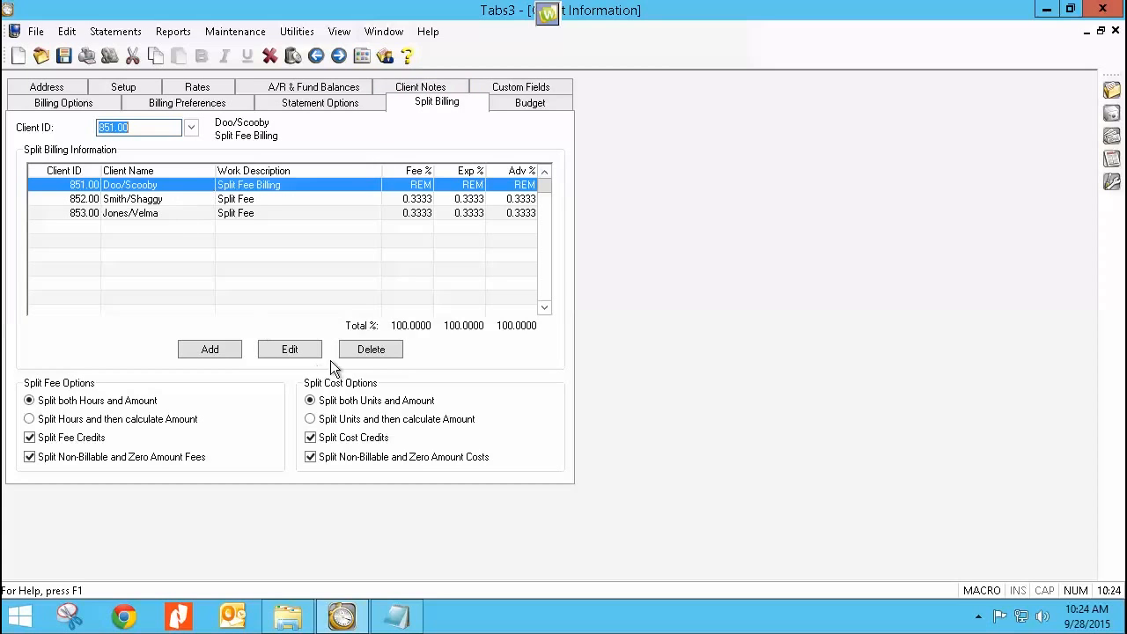
Step: Delete all three existing split billing records from the client
left_click(370, 352)
left_click(523, 343)
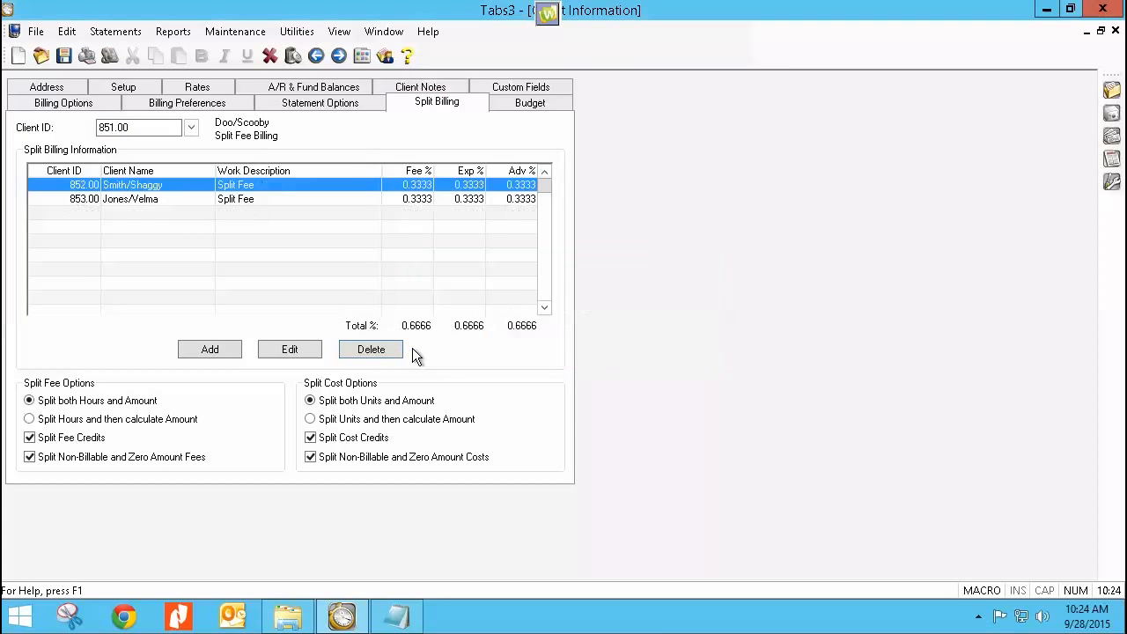
left_click(388, 350)
left_click(516, 343)
left_click(393, 349)
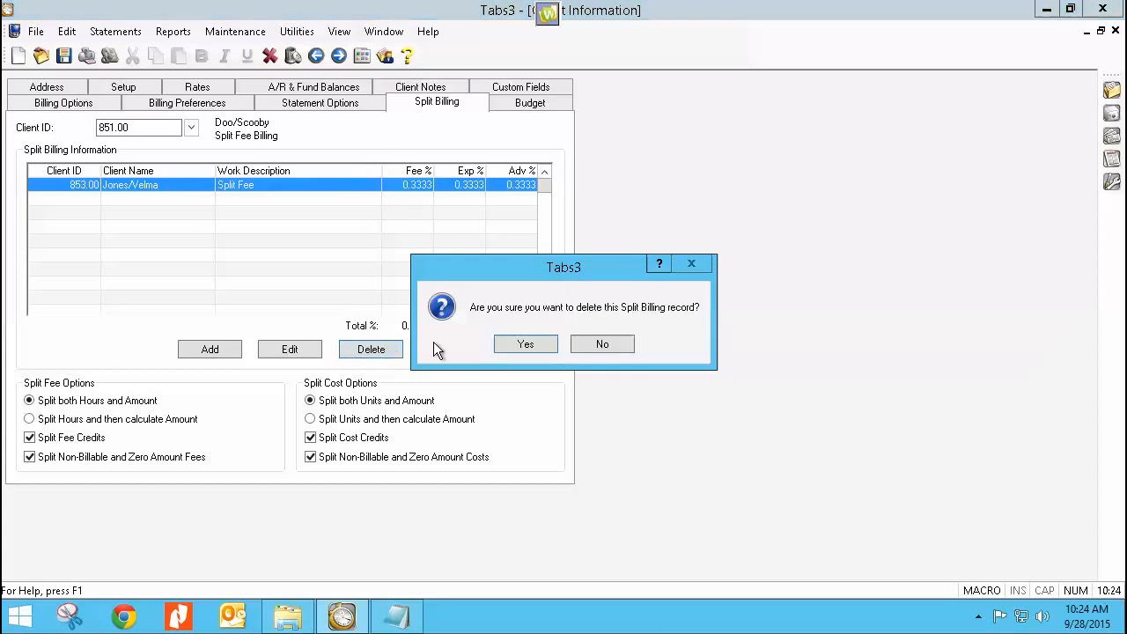
left_click(514, 342)
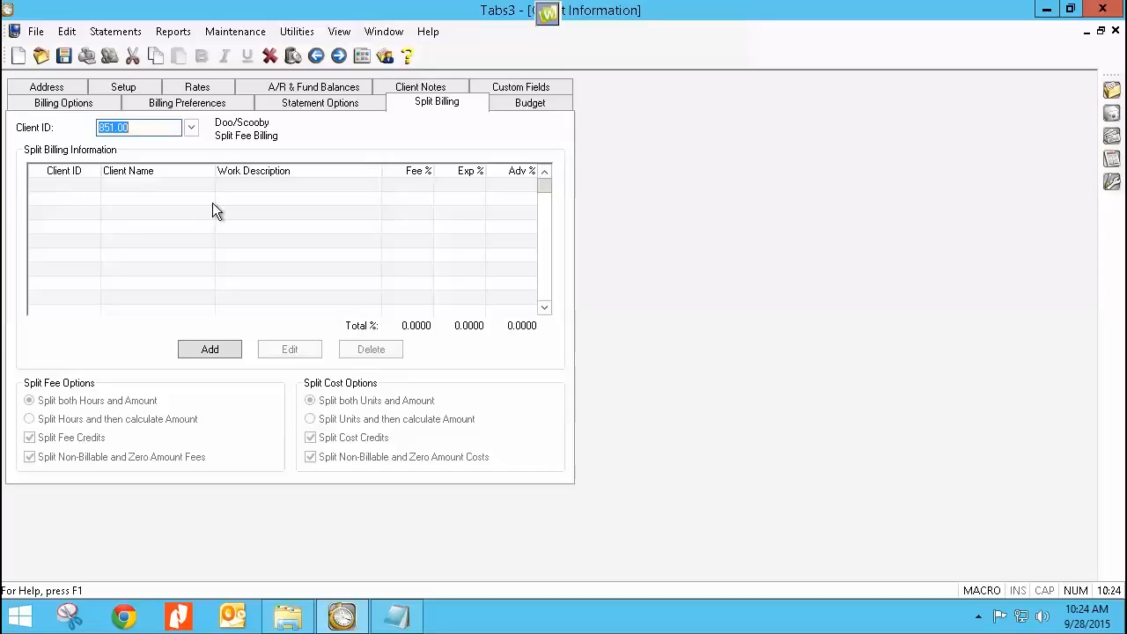
Step: Add a split billing record and enter the matter ID of the first Split Fee client
left_click(209, 351)
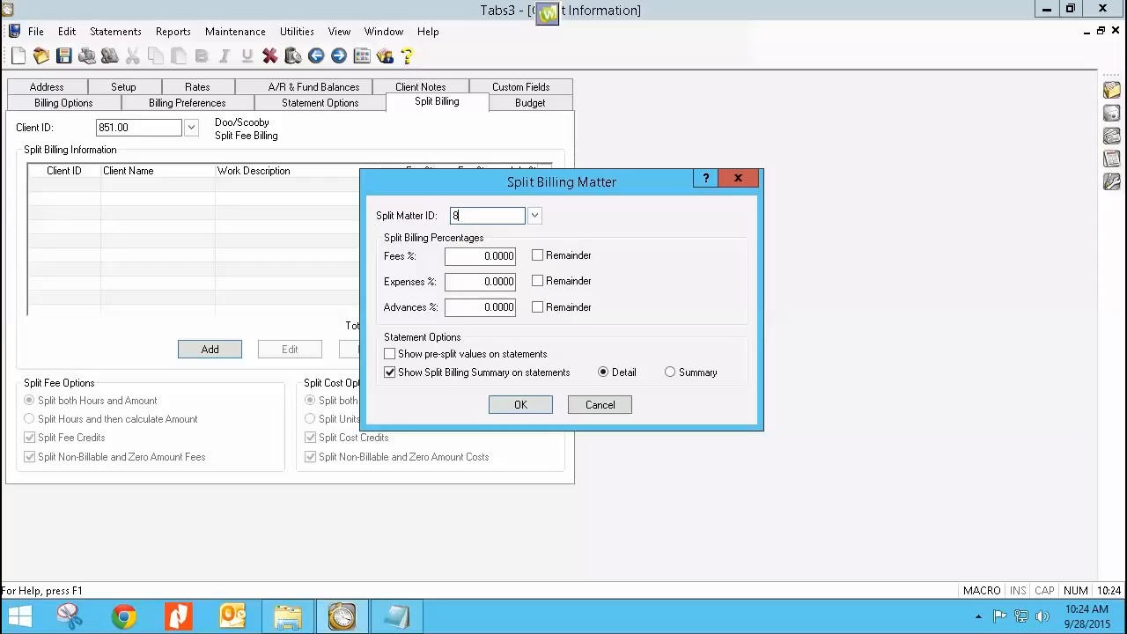
type("852.00")
key("Tab")
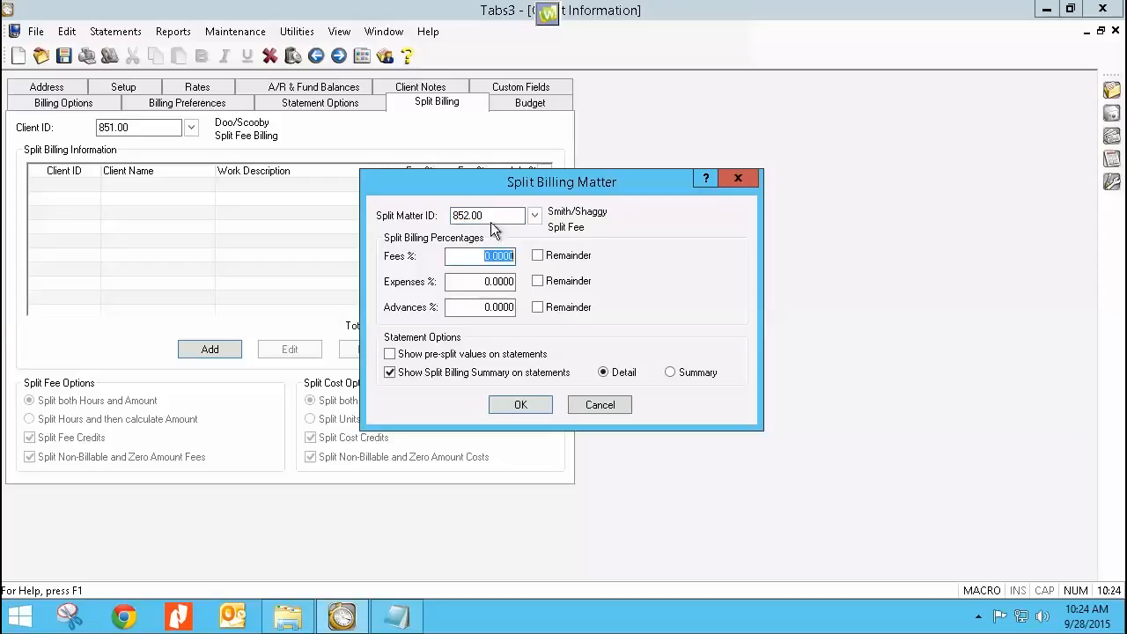
Step: Set the fees, expenses and advances percentages of the first Split Fee matter to 50 each
left_click(478, 247)
double_click(479, 252)
type("50")
key("Tab")
type("50")
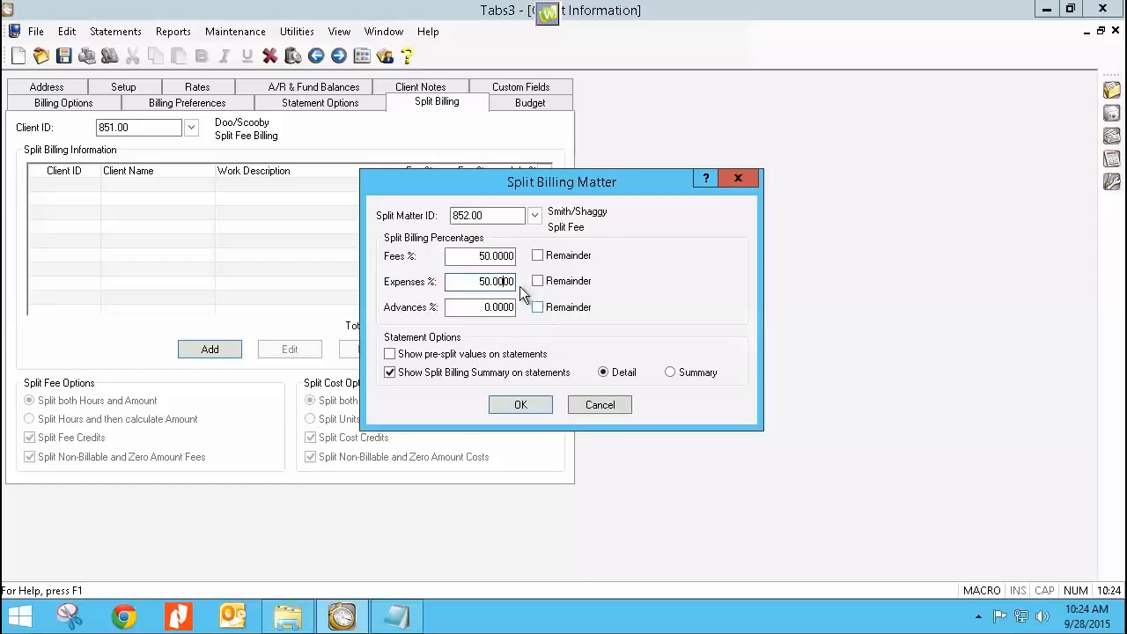
double_click(473, 311)
type("50")
key("Tab")
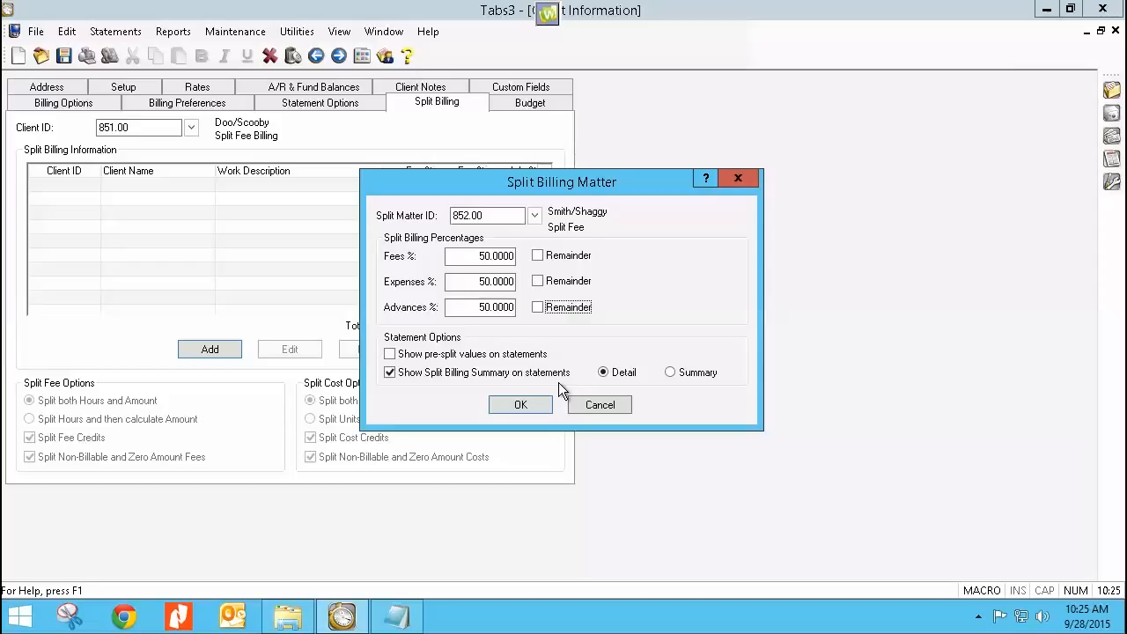
Step: Turn on pre-split values and the Split Billing Summary on statements for the first matter, and save the record
left_click(390, 372)
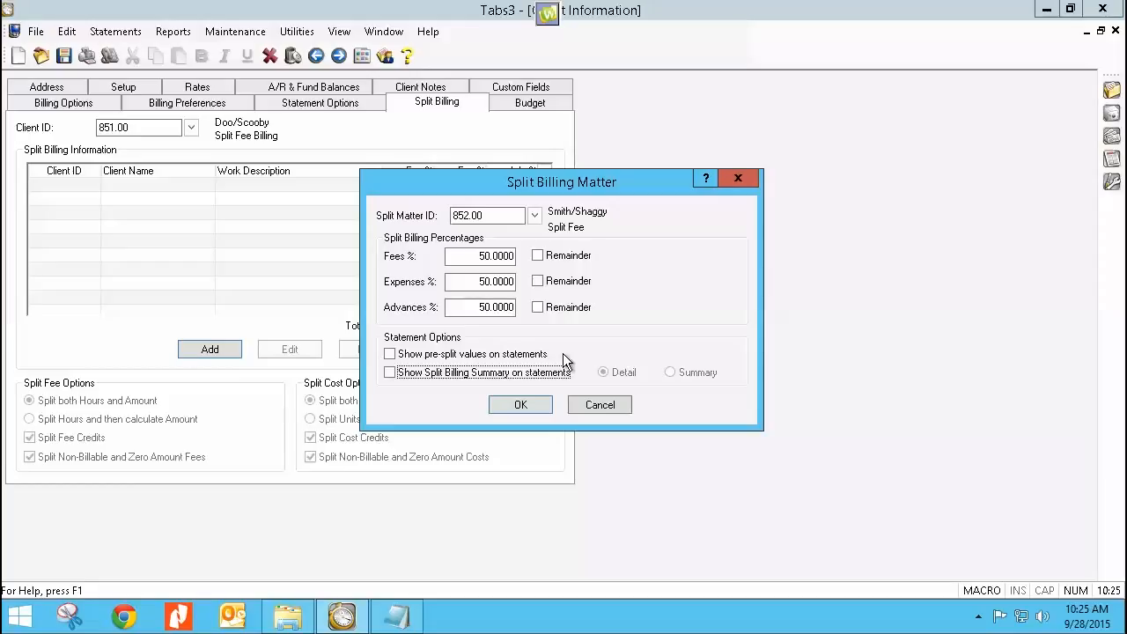
left_click(390, 355)
left_click(390, 373)
left_click(518, 404)
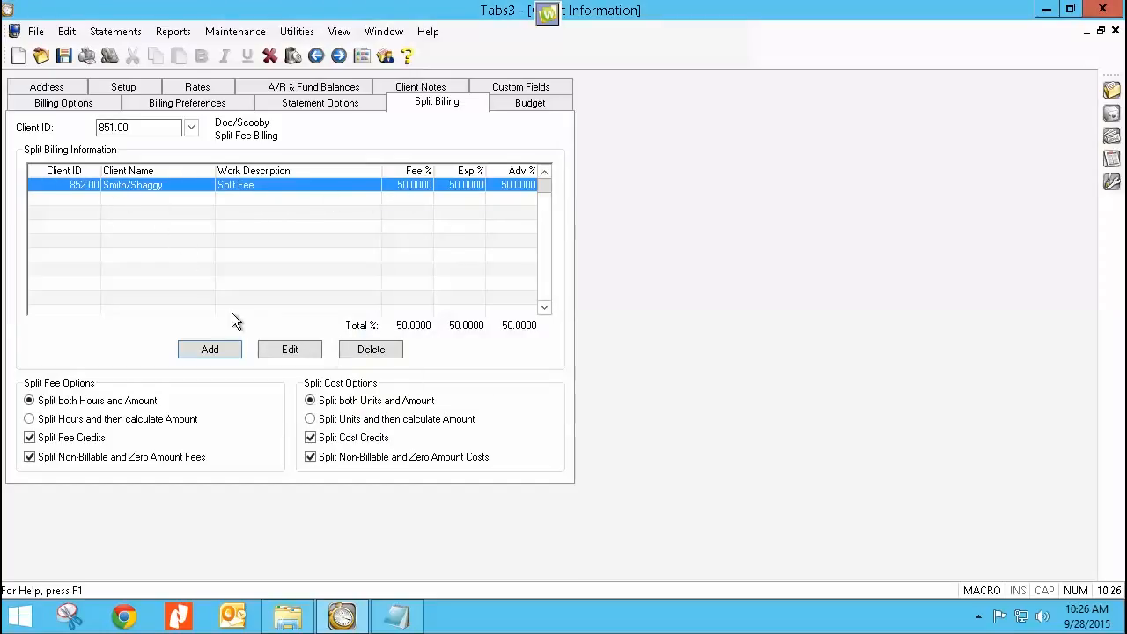
Step: Add a split billing record for the second Split Fee client's matter ID with fees, expenses and advances at 50% each
left_click(211, 351)
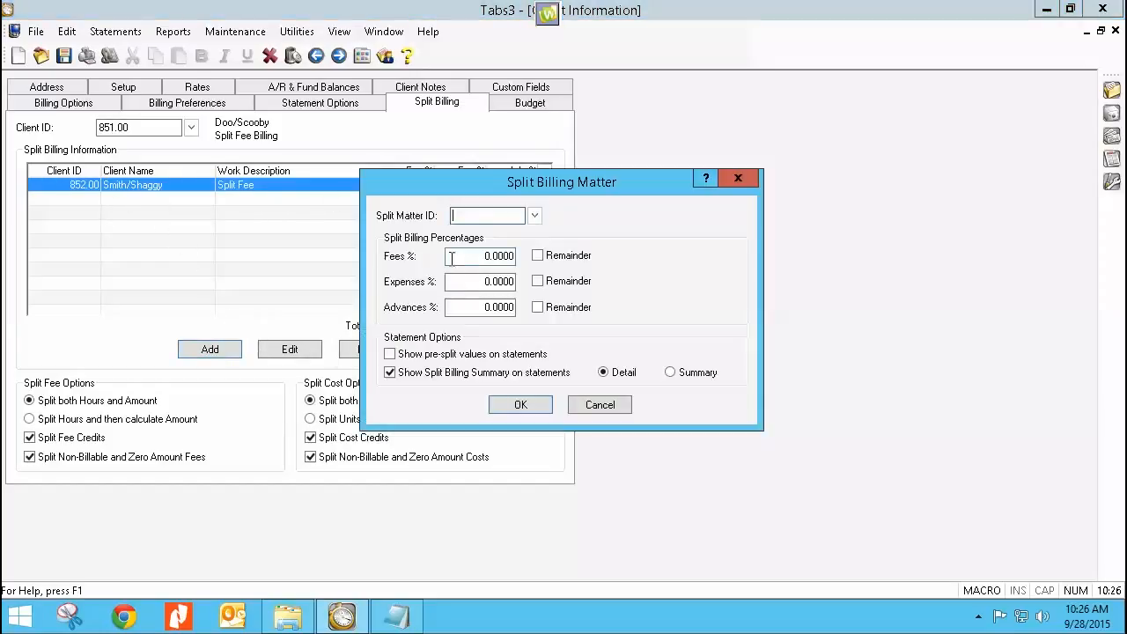
type("853.00")
key("Tab")
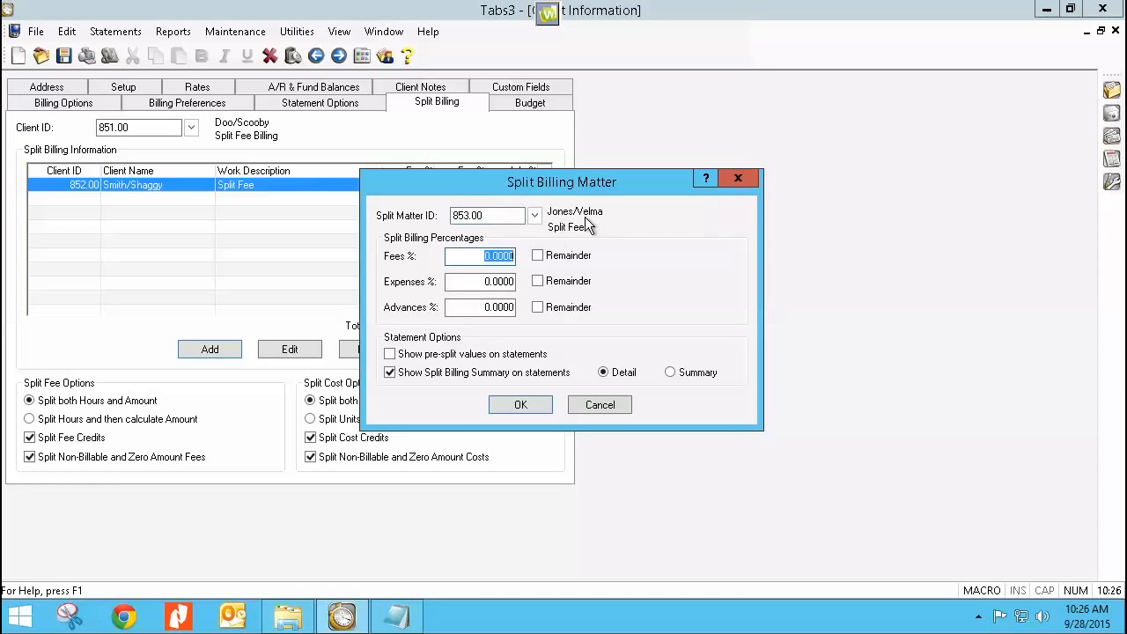
type("50")
key("Tab")
type("50")
key("Tab")
key("Tab")
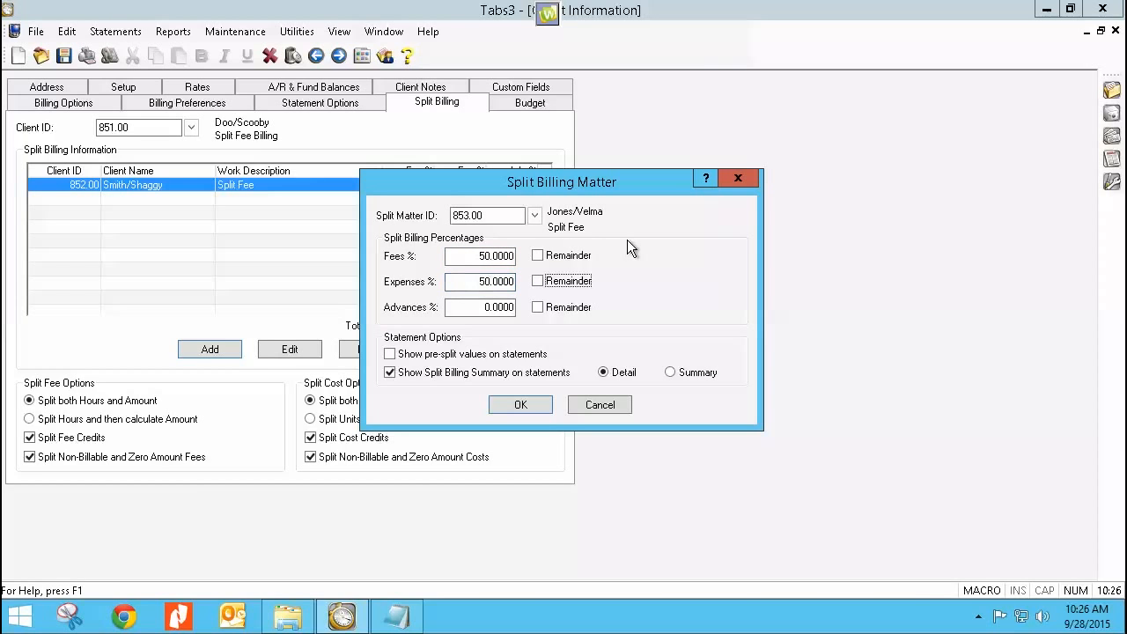
type("50")
key("Tab")
Step: Turn on pre-split values on statements for the second Split Fee matter and save the record
left_click(390, 355)
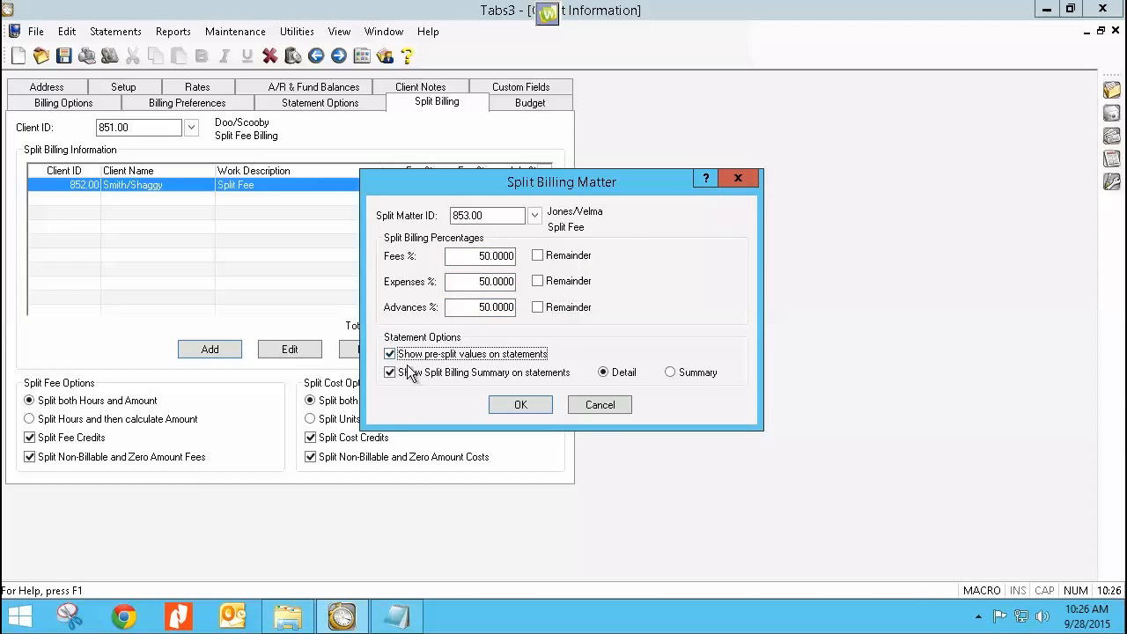
left_click(526, 407)
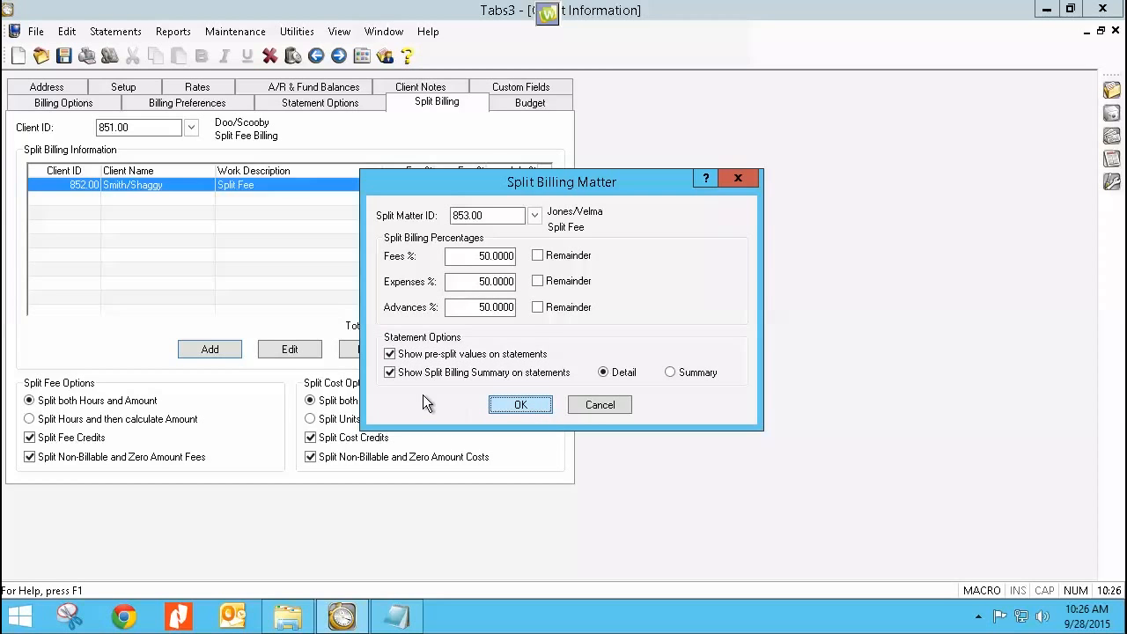
left_click(499, 408)
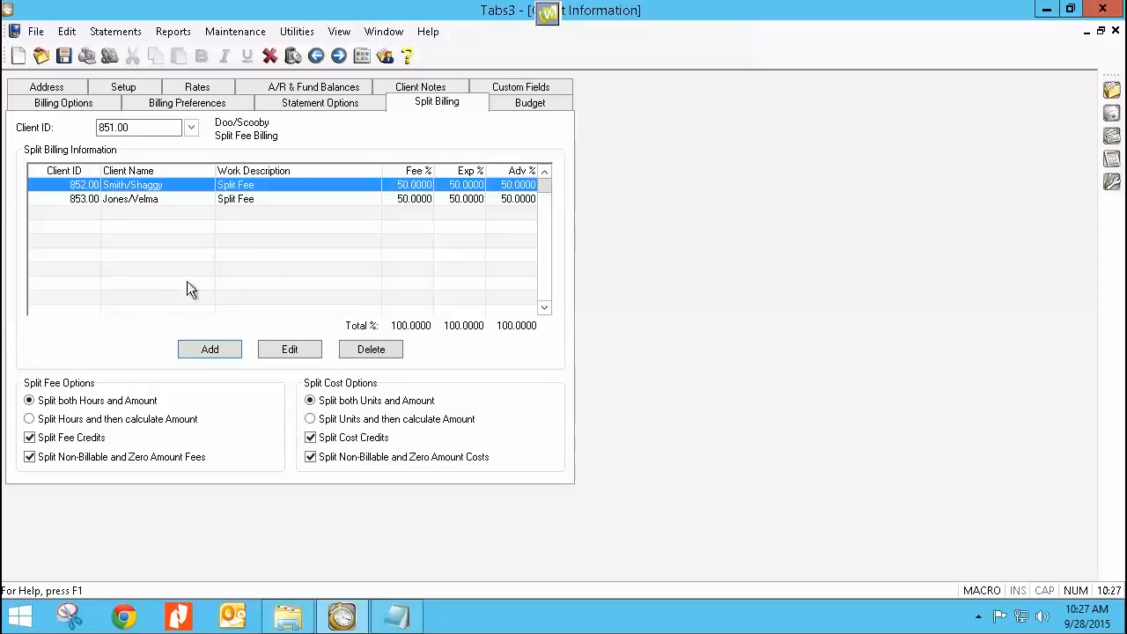
Step: Review the second Split Fee matter's split billing record and close it without changes
left_click(153, 198)
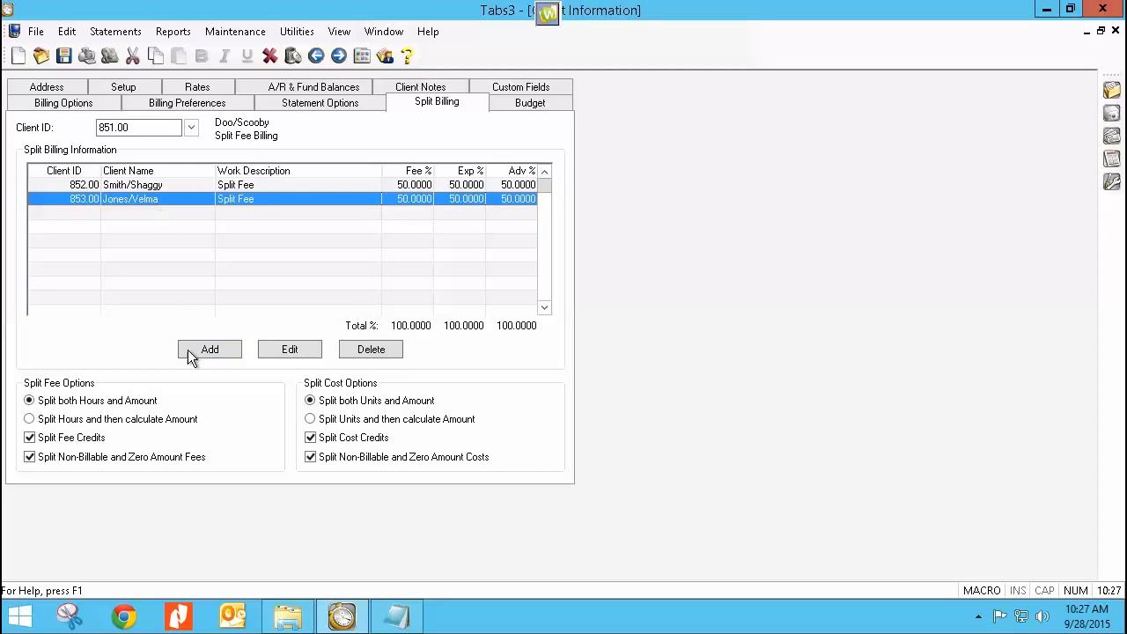
left_click(290, 350)
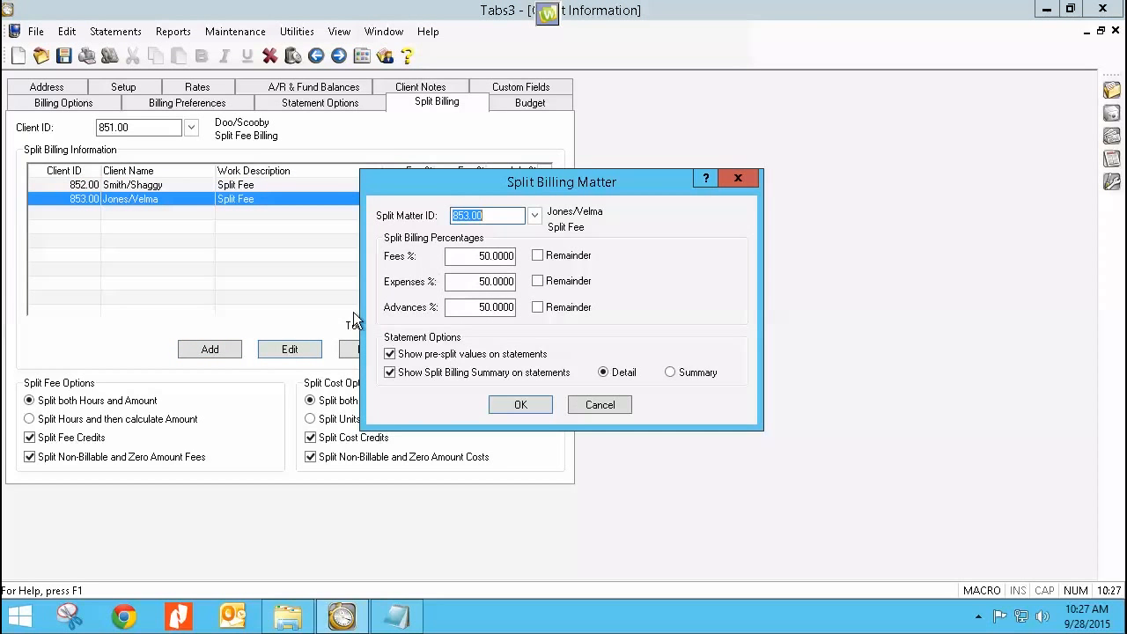
left_click(598, 407)
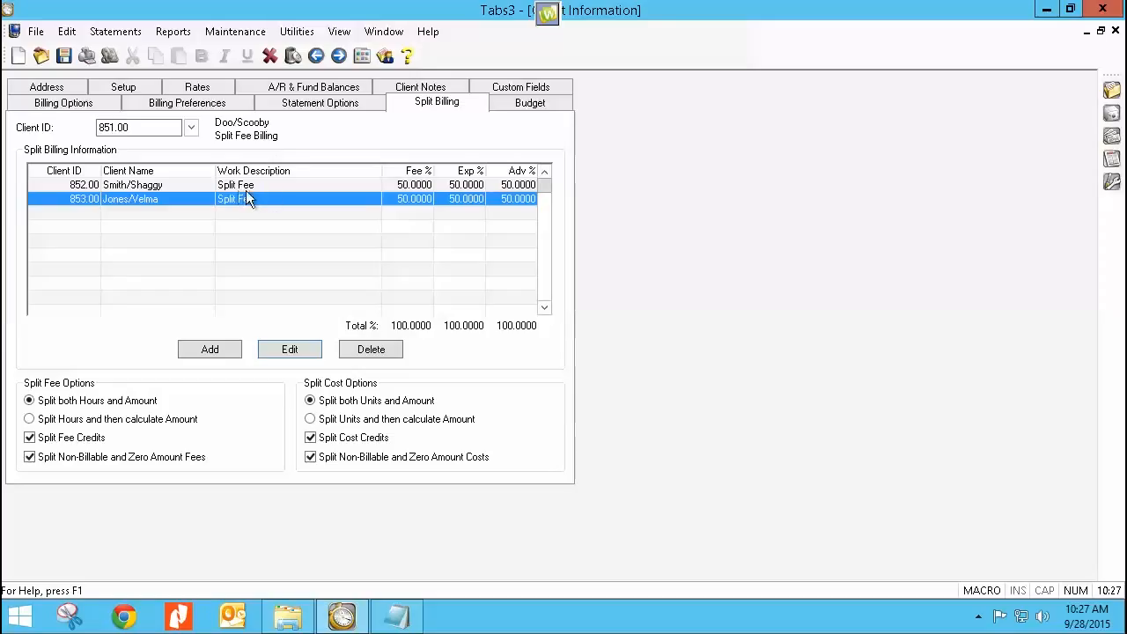
Step: Set the second Split Fee matter's fees, expenses and advances percentages to 25 each and save the record
left_click(289, 349)
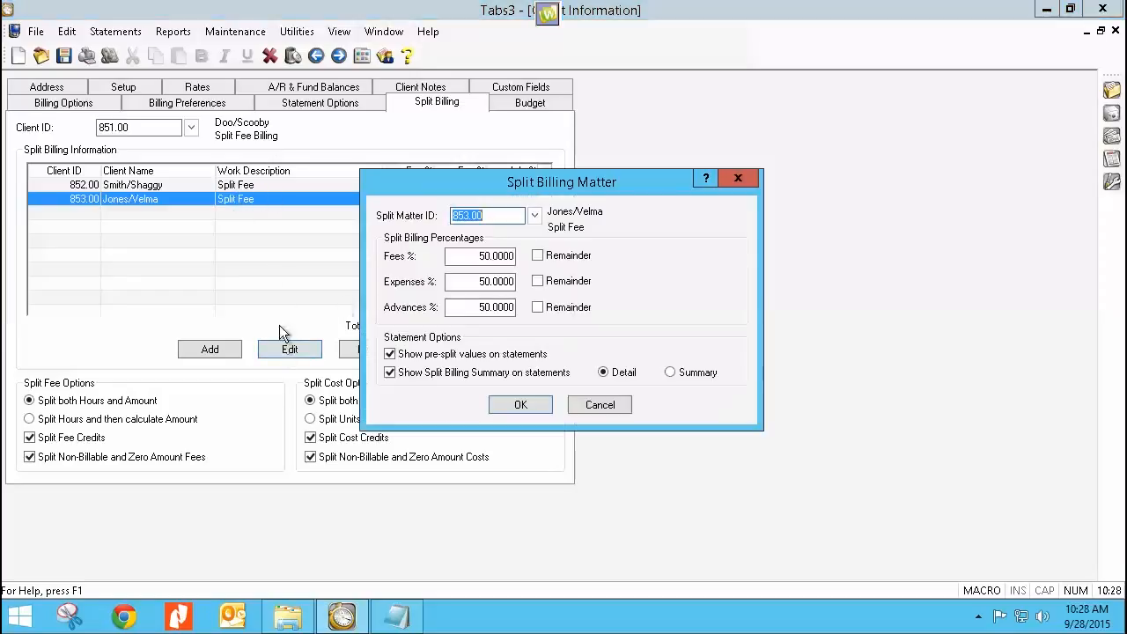
left_click_drag(480, 256, 529, 266)
type("25")
key("Tab")
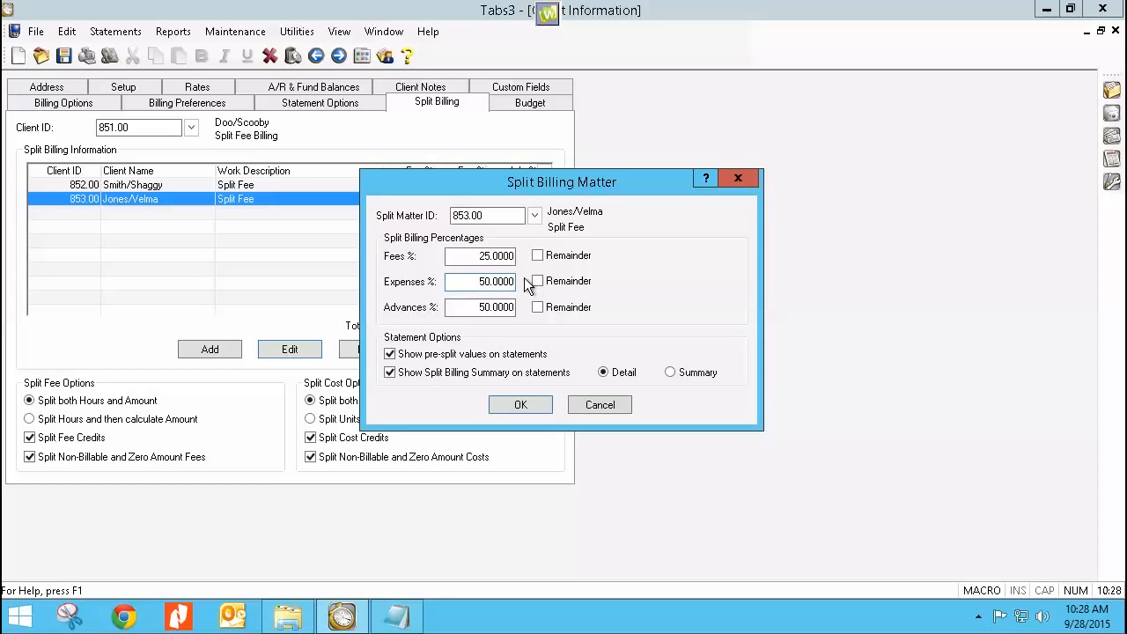
left_click_drag(477, 278, 546, 283)
type("25")
left_click_drag(476, 305, 544, 311)
type("25")
left_click(522, 405)
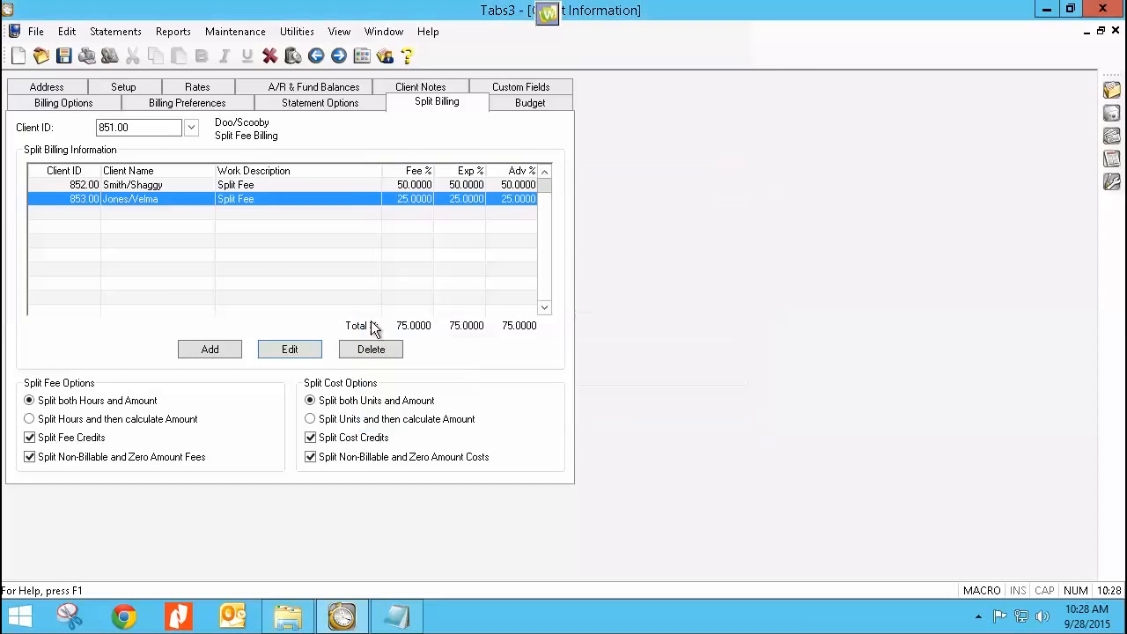
Step: Add a split billing record for the Split Fee Billing client's own matter ID with fees, expenses and advances at 25% each
left_click(210, 349)
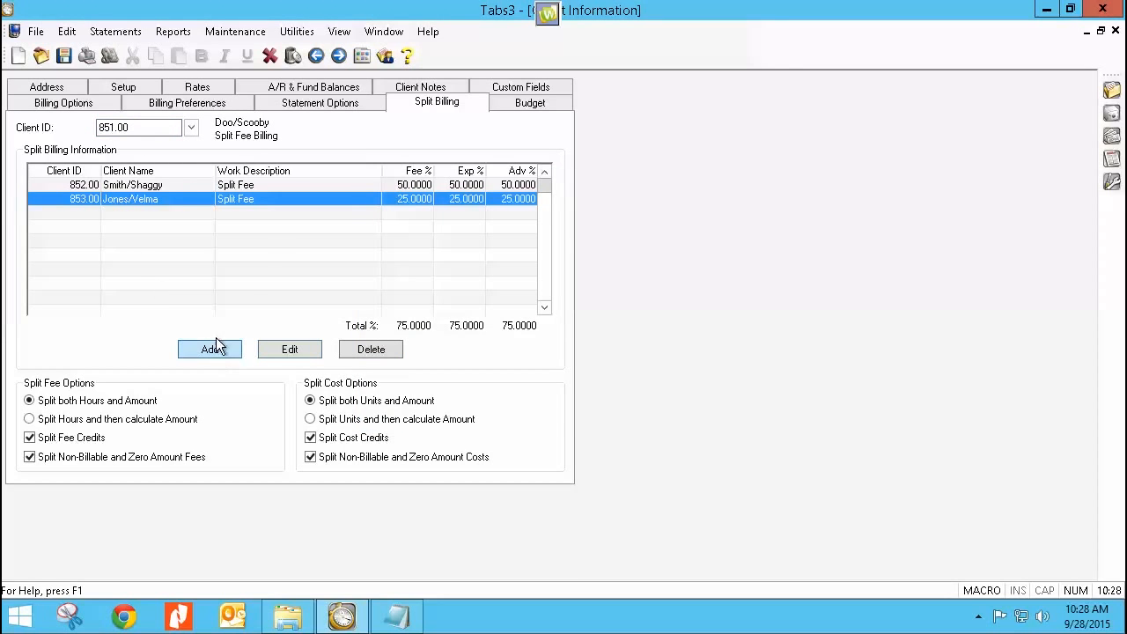
type("851")
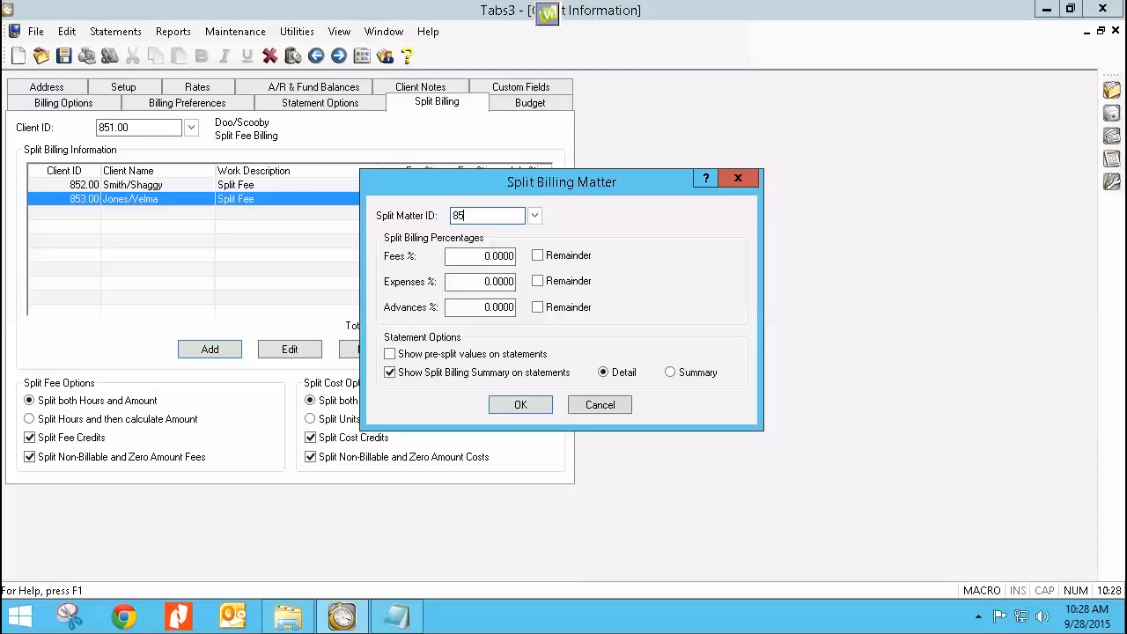
key("Tab")
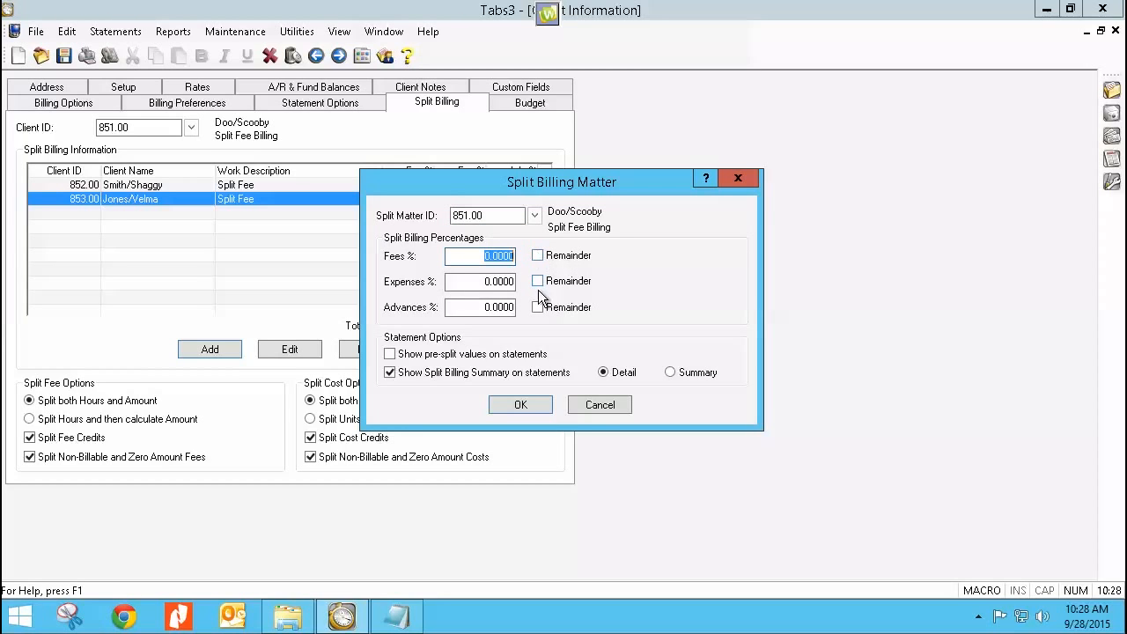
type("25")
key("Tab")
left_click(462, 281)
type("25")
key("Tab")
left_click(465, 308)
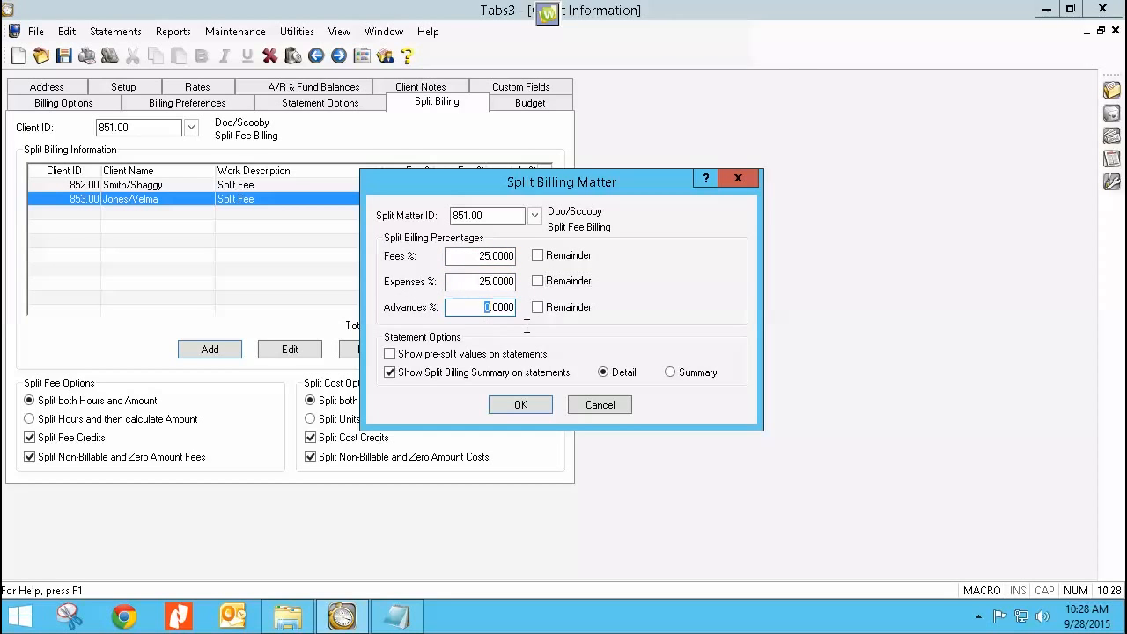
type("25")
key("Tab")
Step: Turn on pre-split values on statements for the client's own matter, and save and close the client information
left_click(389, 354)
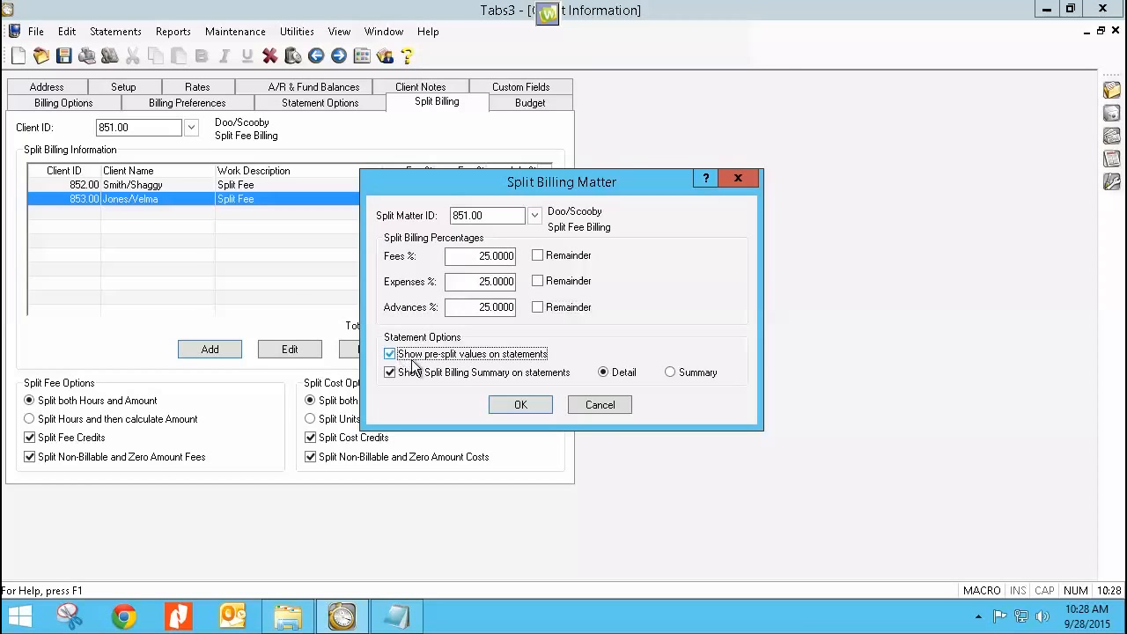
left_click(519, 402)
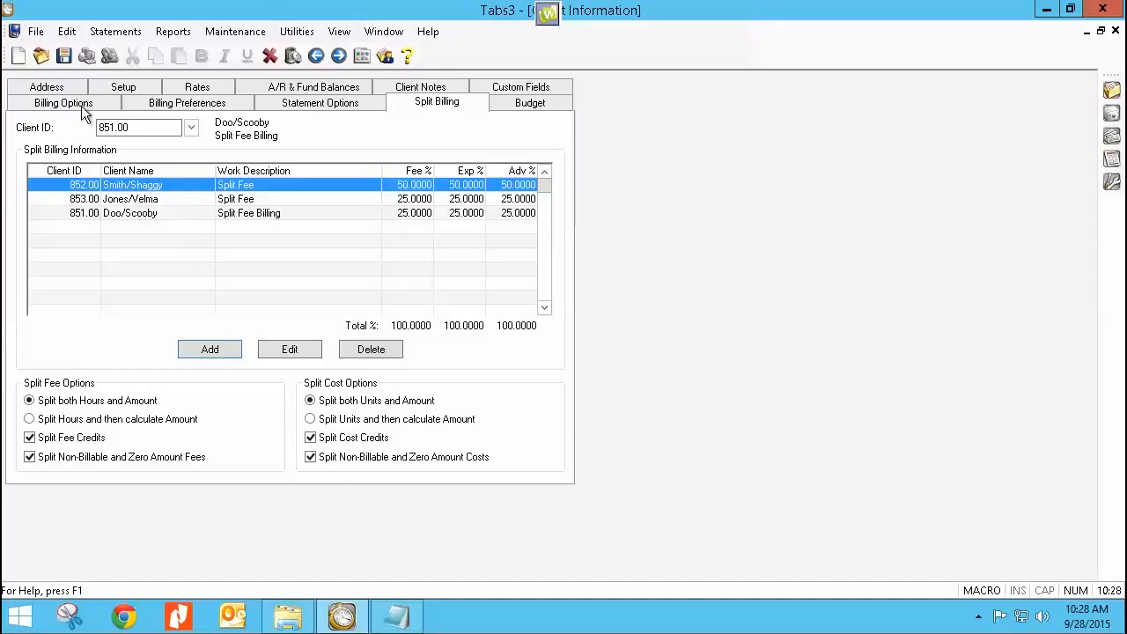
left_click(65, 56)
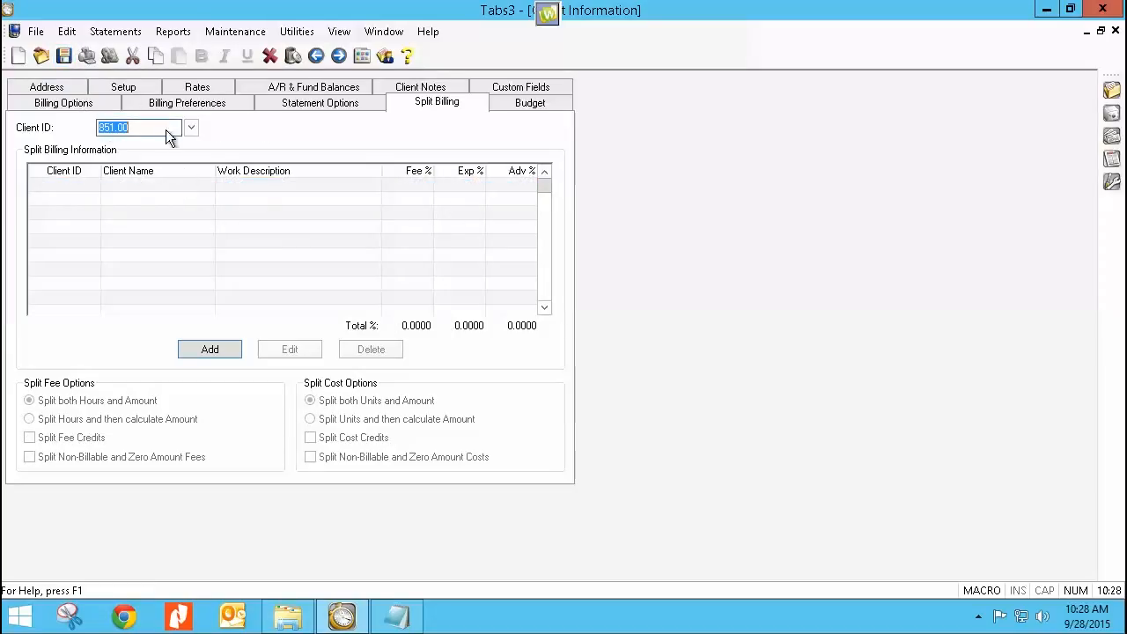
left_click(1115, 31)
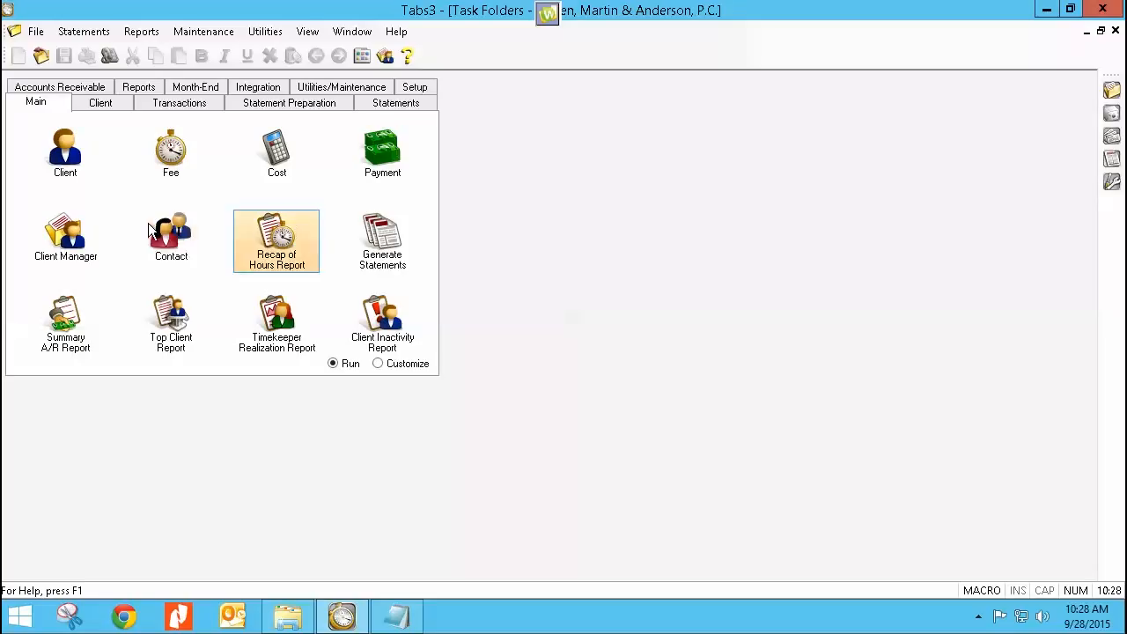
left_click(376, 106)
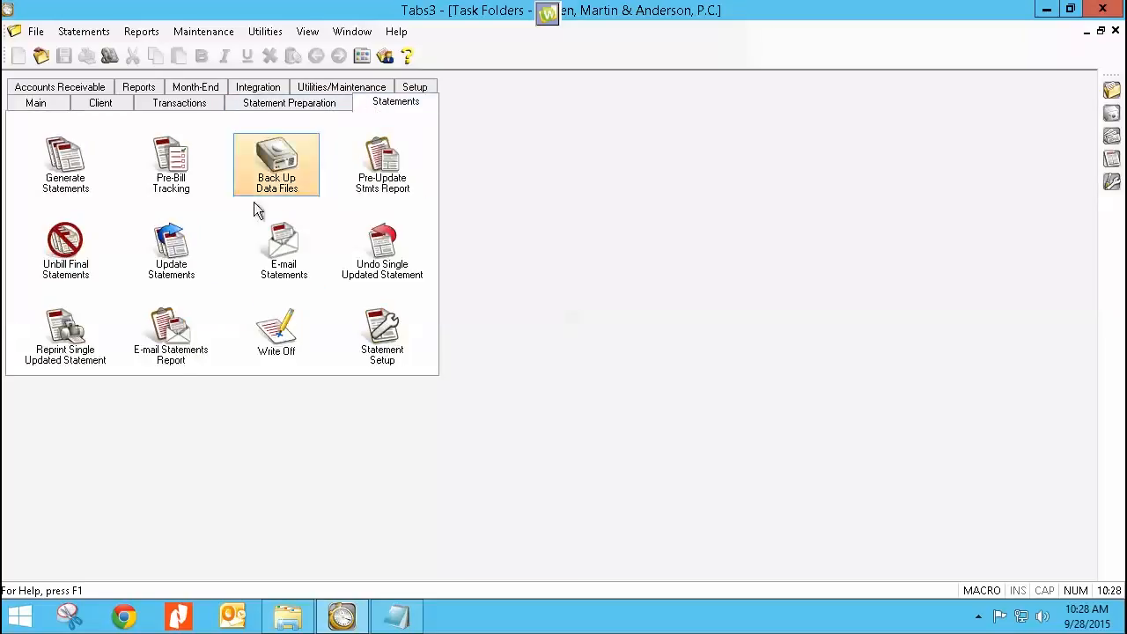
left_click(71, 159)
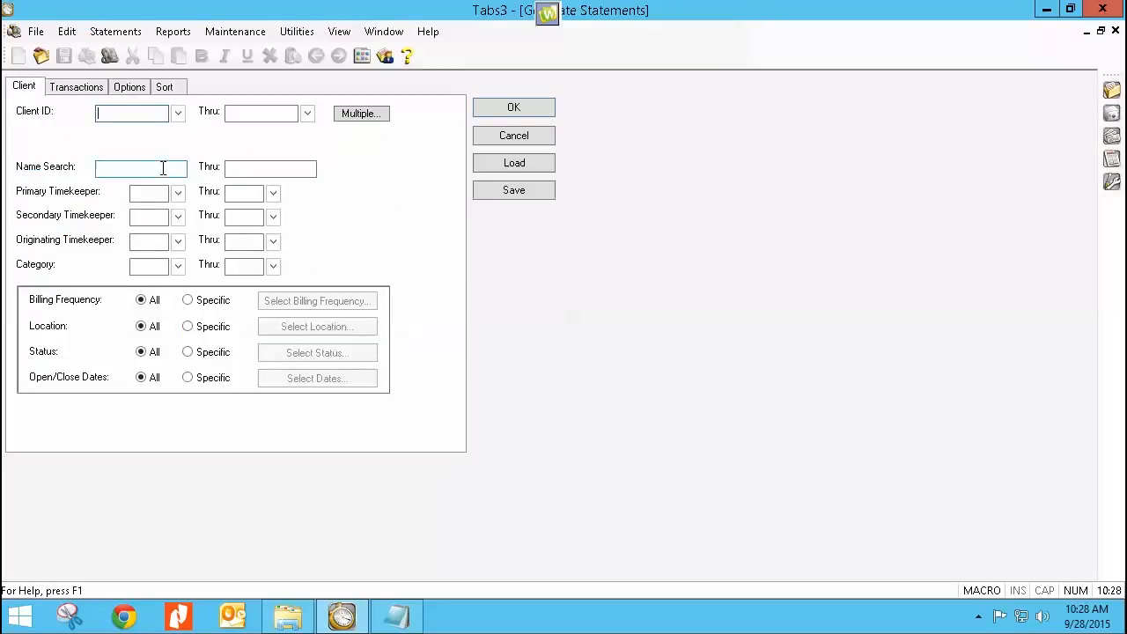
type("851.")
left_click(492, 139)
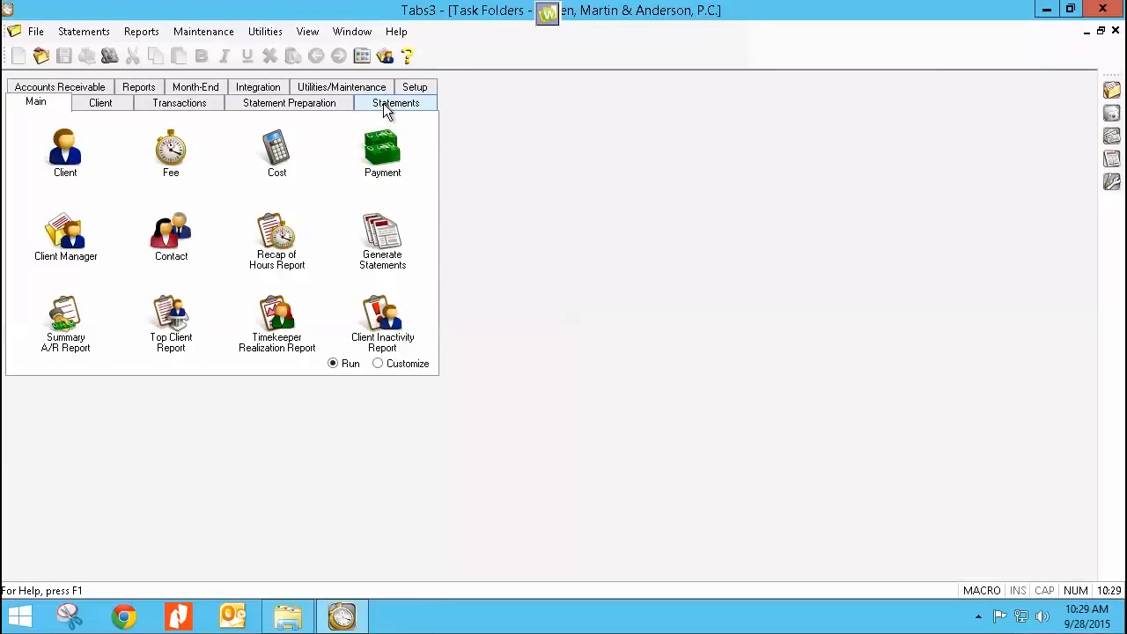
Step: Start Perform Split Billing without backing up the data, and limit it to the Split Fee Billing client's own ID
left_click(307, 106)
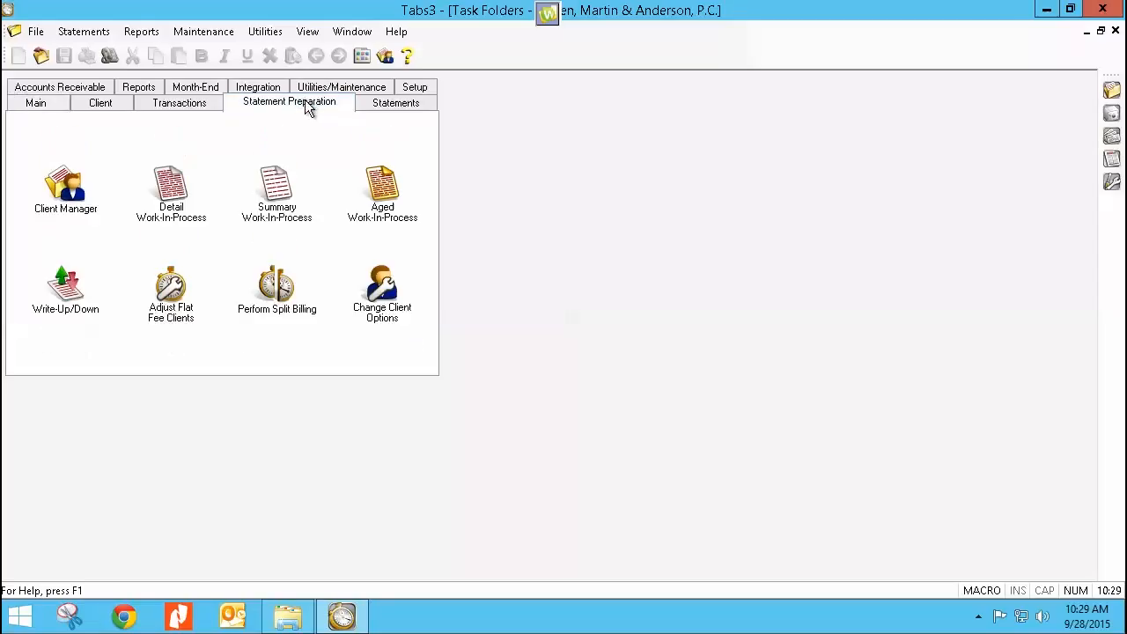
left_click(275, 296)
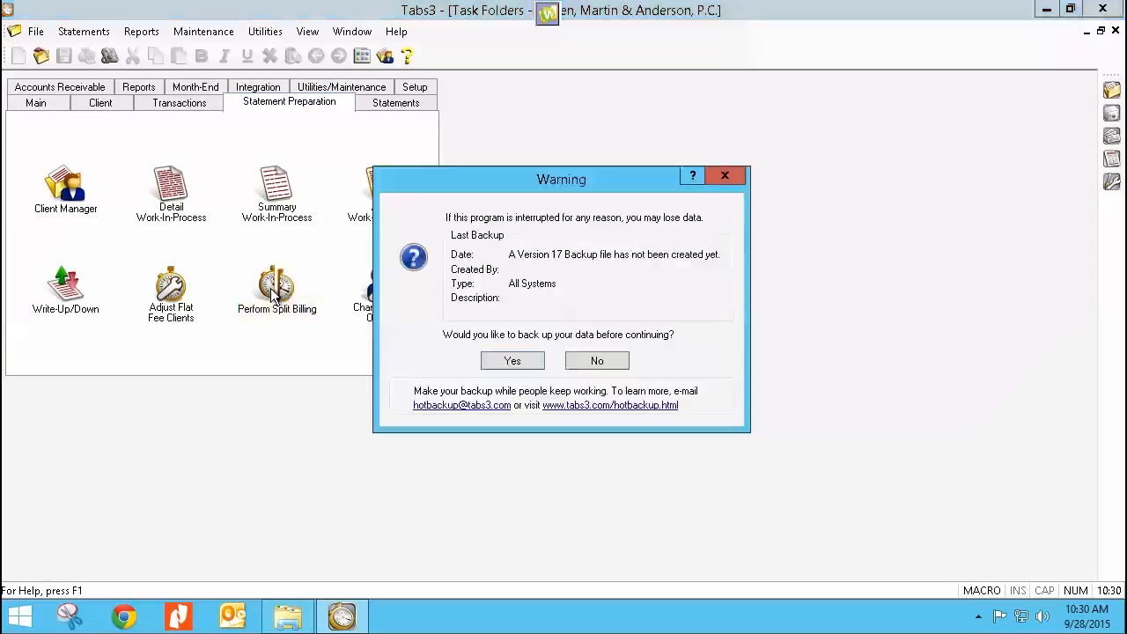
left_click(595, 362)
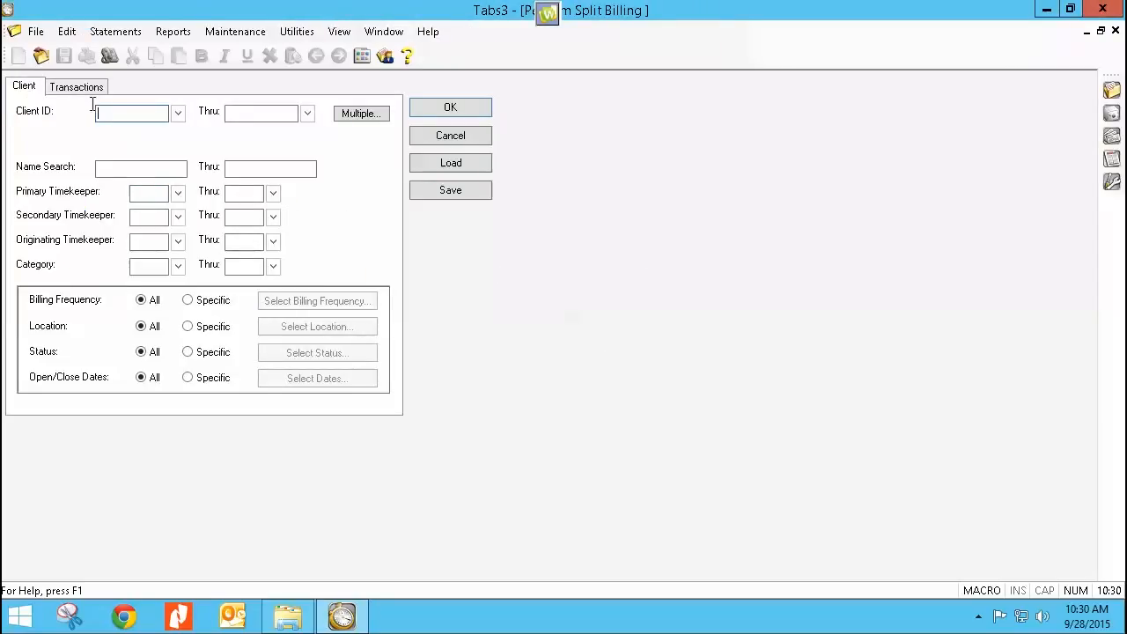
type("851.00")
key("Tab")
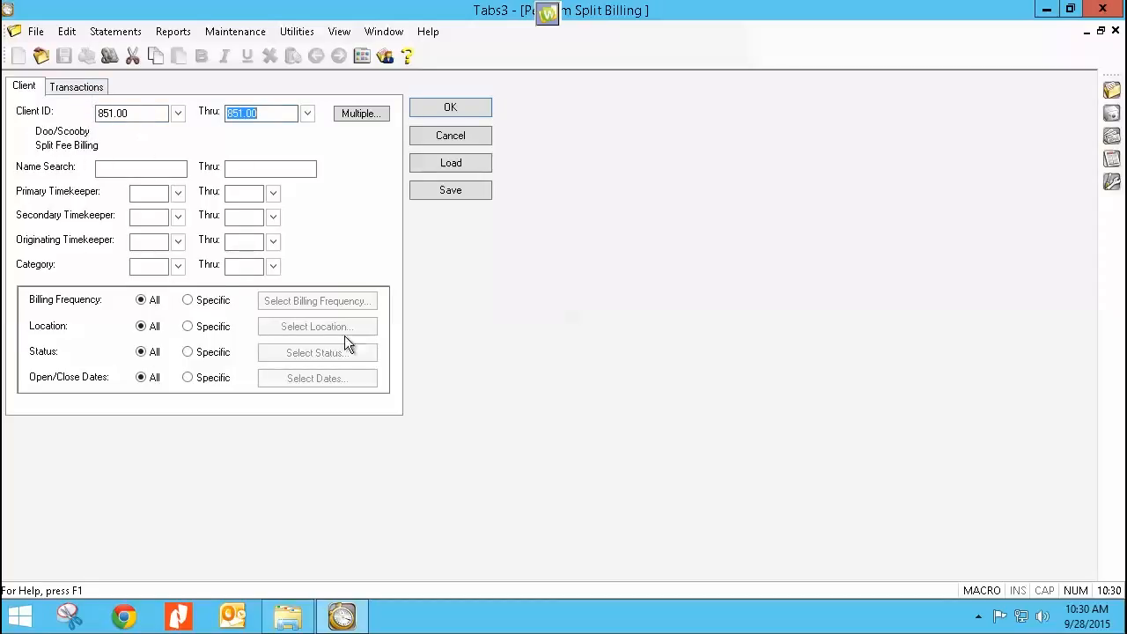
Step: Run the split billing for fees, expenses and advances without any date limits, and close the split billing task
left_click(56, 89)
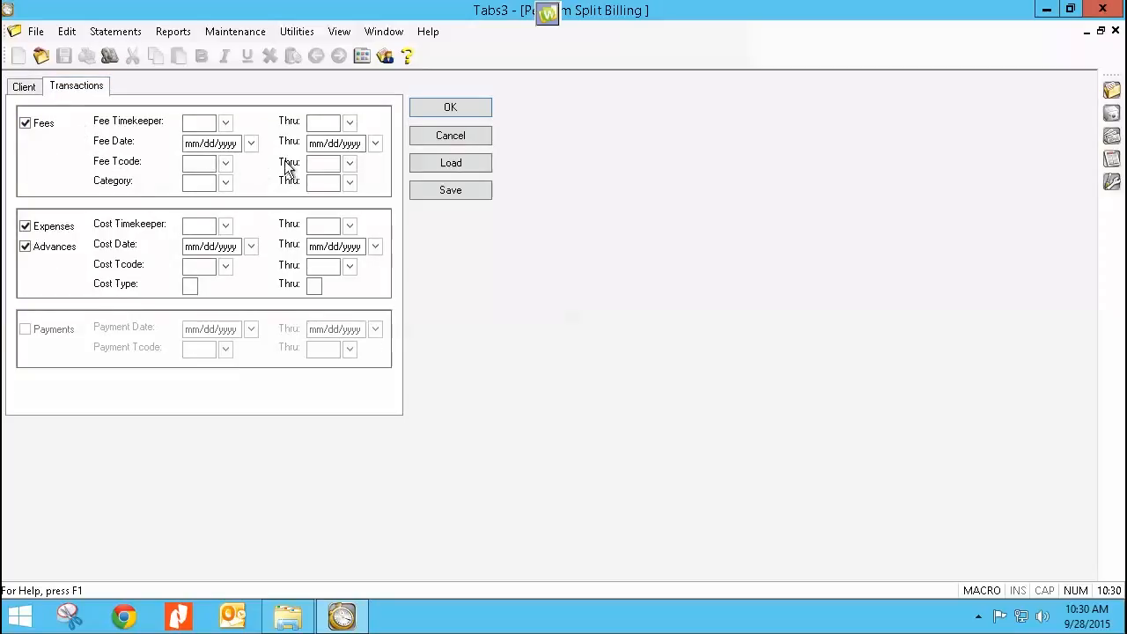
left_click(335, 142)
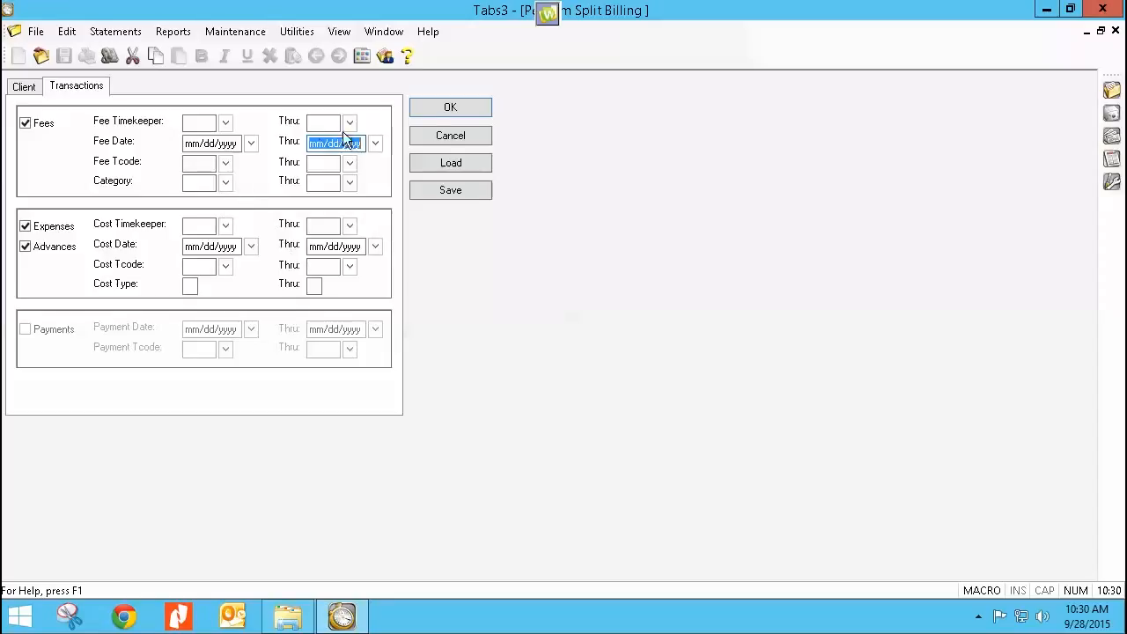
left_click(416, 110)
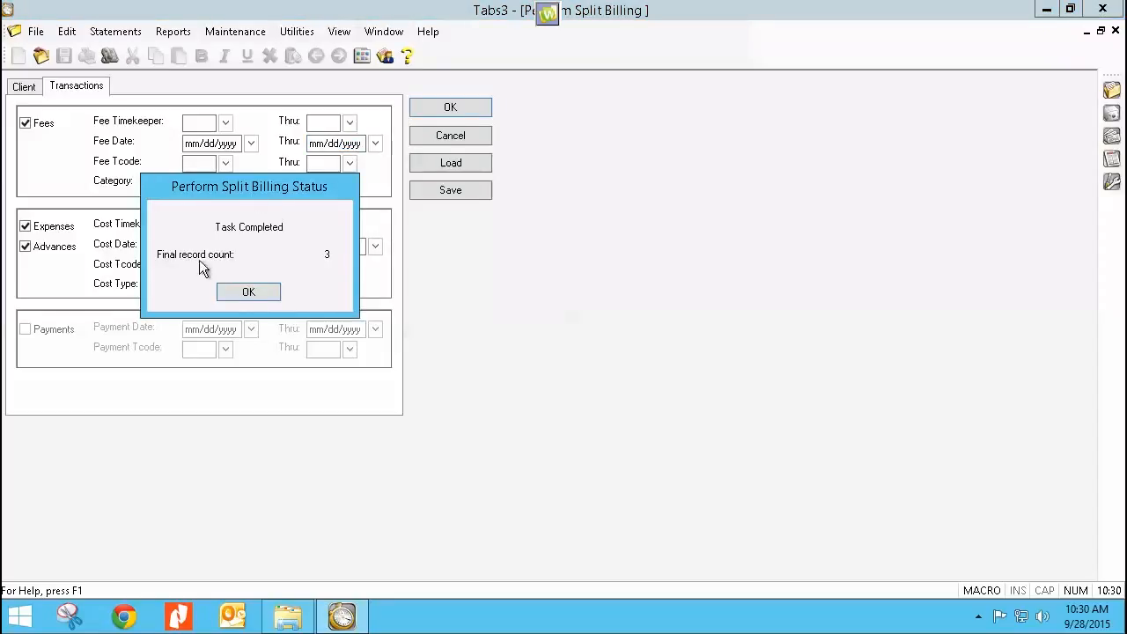
left_click(234, 293)
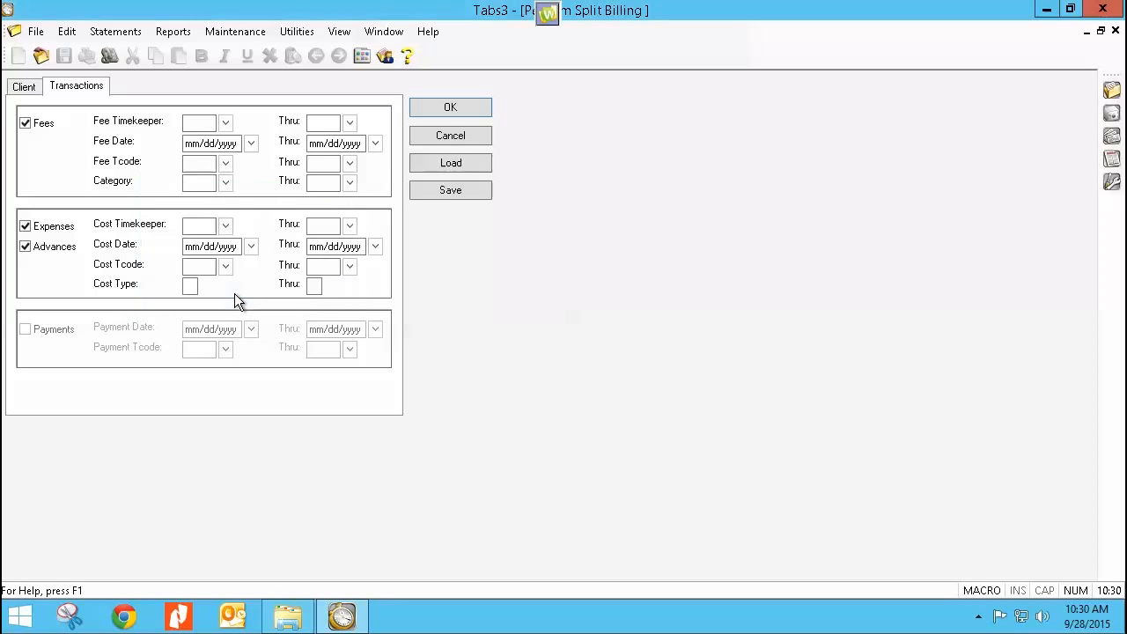
left_click(425, 137)
left_click(151, 123)
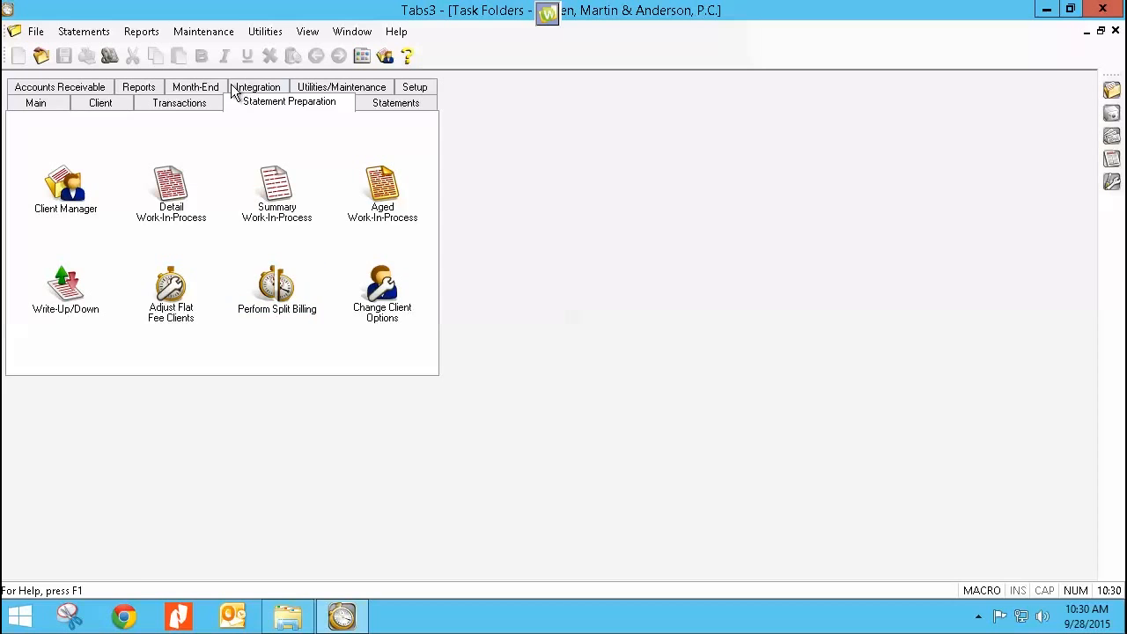
left_click(219, 35)
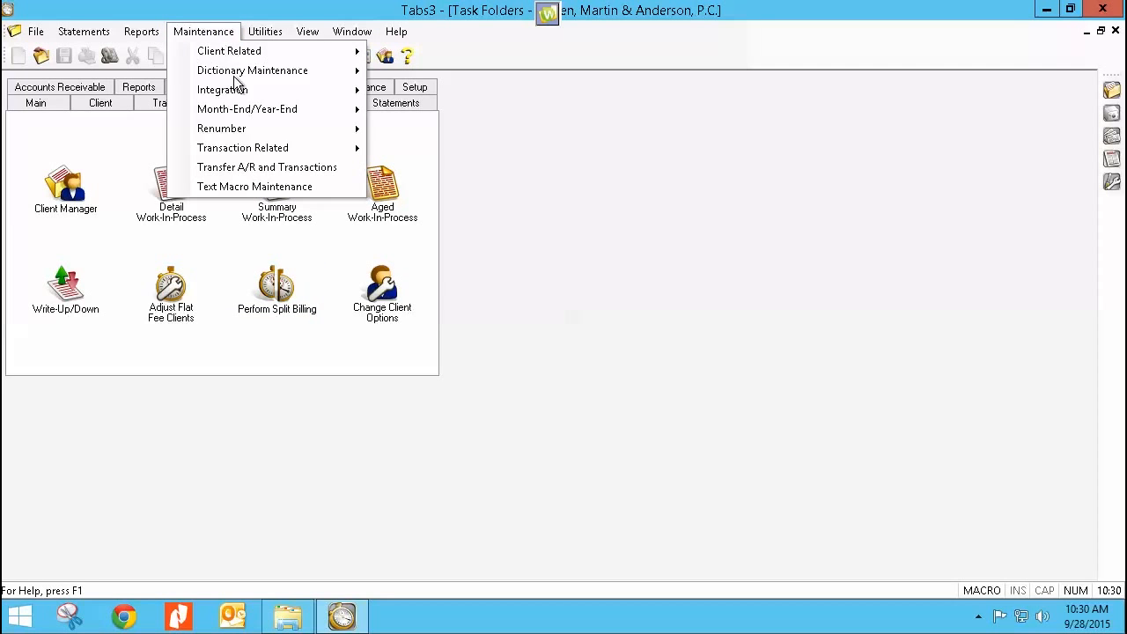
mouse_move(255, 152)
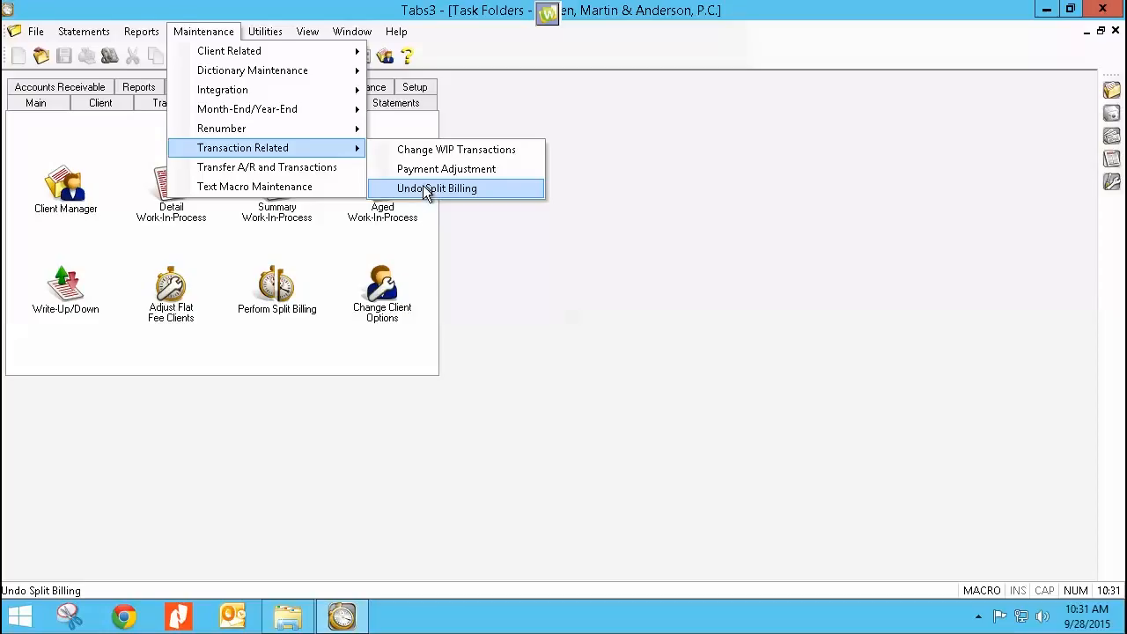
left_click(482, 265)
Step: Start generating statements and enter the client ID range from the Split Fee Billing matter through the last split matter
left_click(379, 104)
left_click(65, 157)
type("851.")
key("Tab")
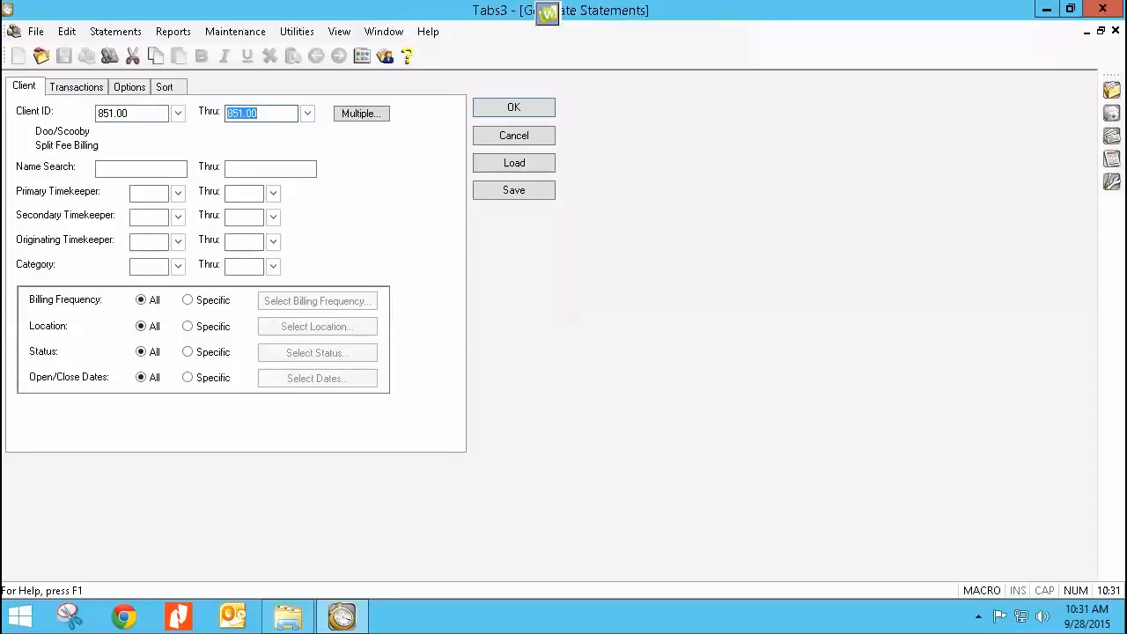
type("853.")
key("Tab")
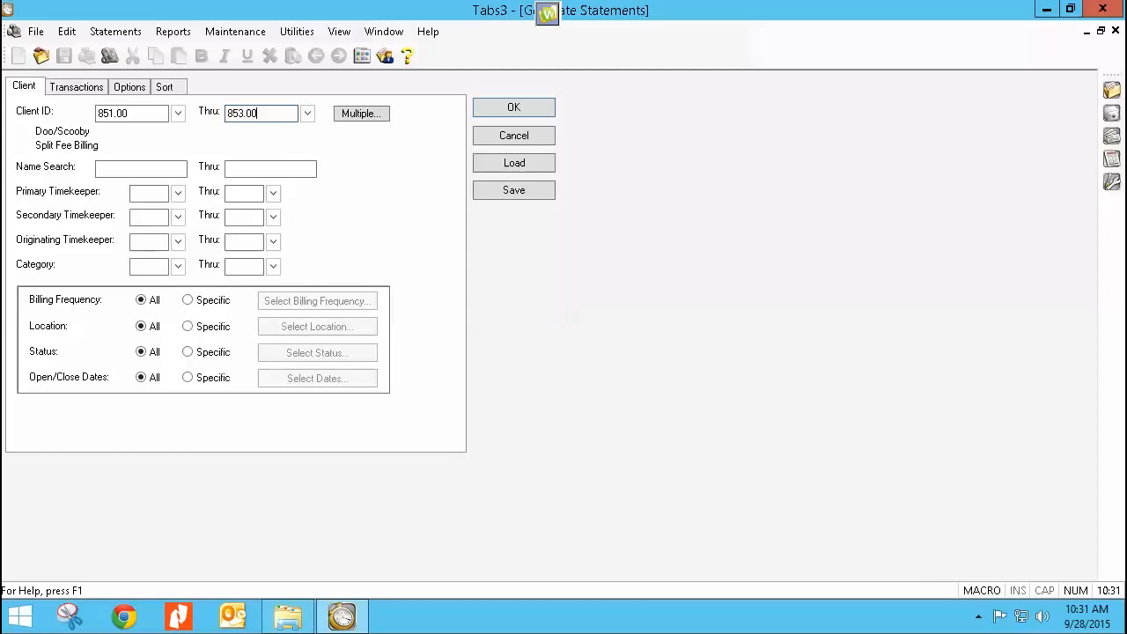
Step: Generate draft statements with the existing transaction and statement options, and preview them on screen
left_click(88, 88)
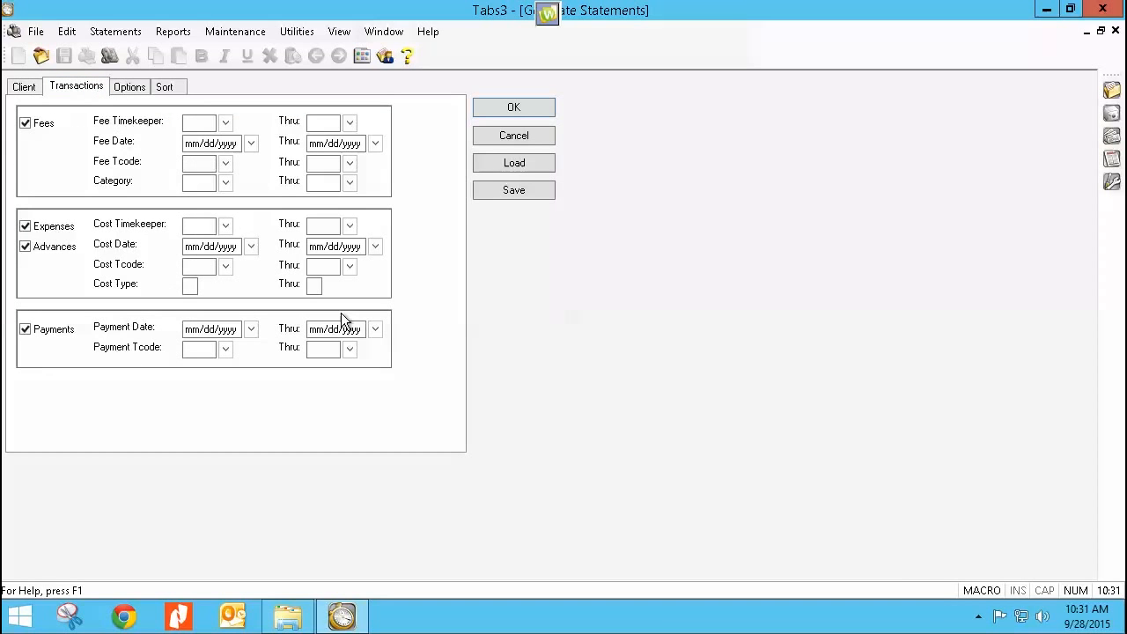
left_click(132, 89)
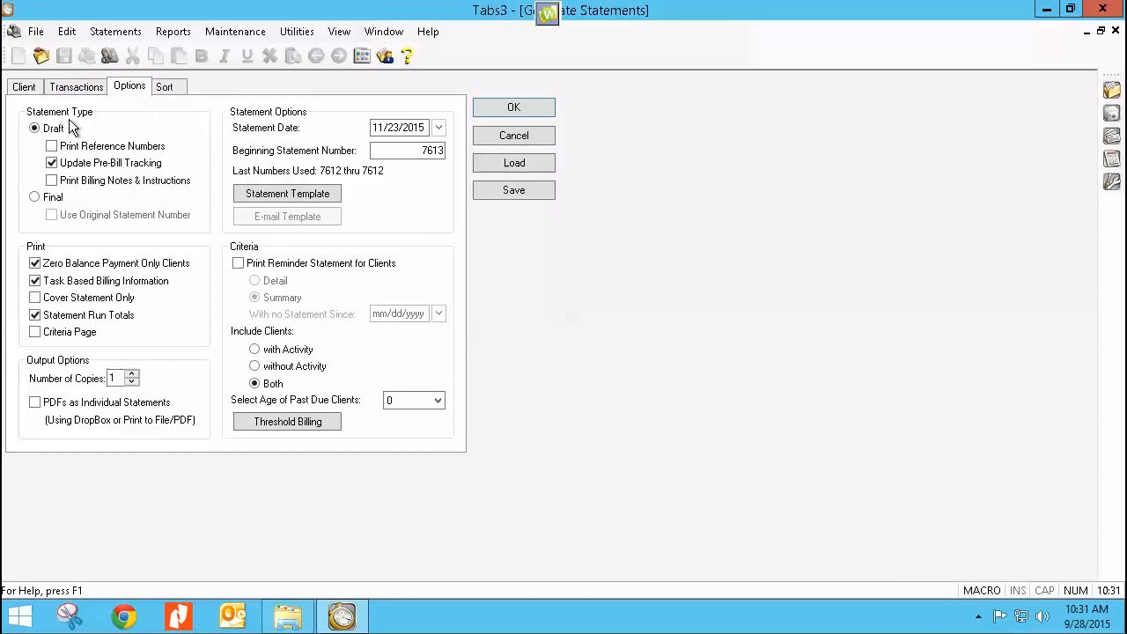
left_click(506, 108)
left_click(598, 388)
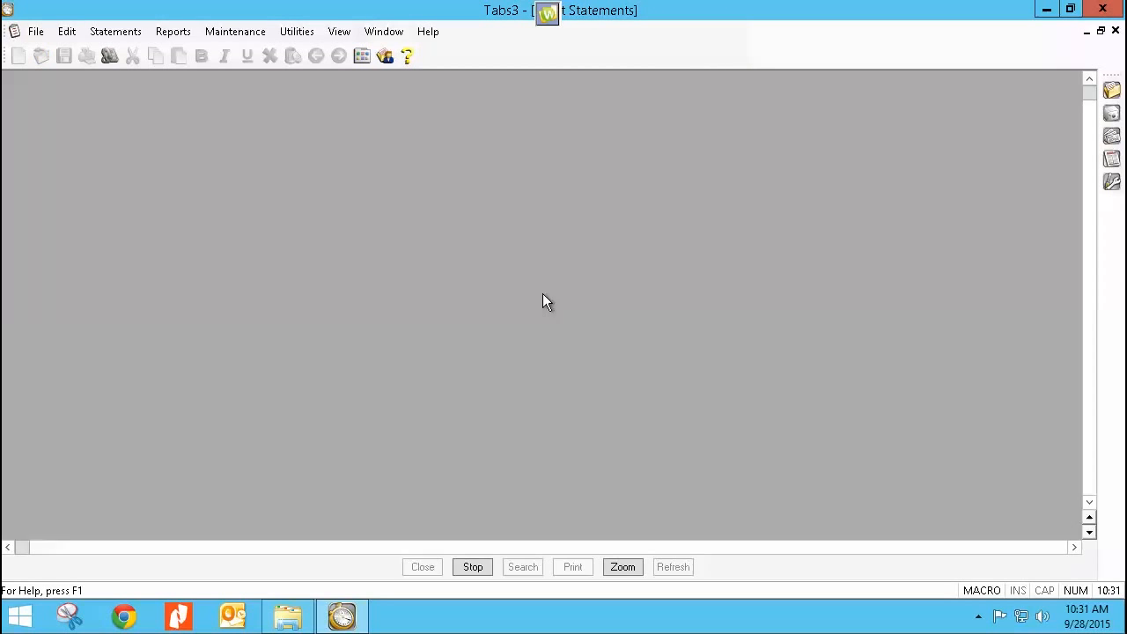
Step: Review the Split Fee Billing client's draft statement, including the fee share, total current work and split billing summary
scroll(545, 302, "down", 10)
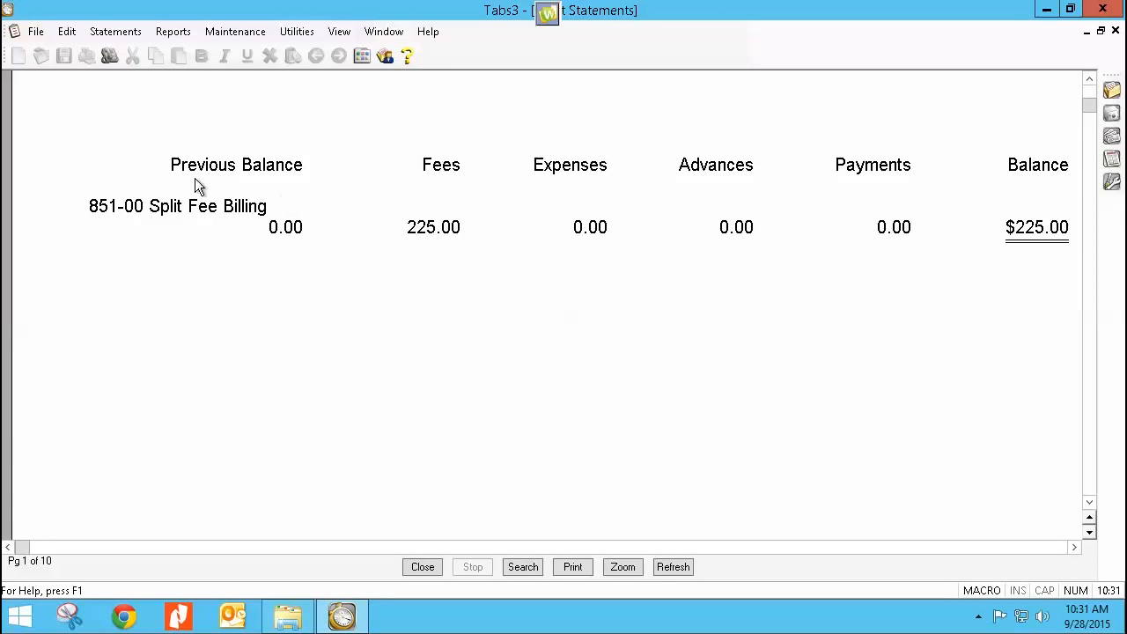
scroll(444, 280, "up", 10)
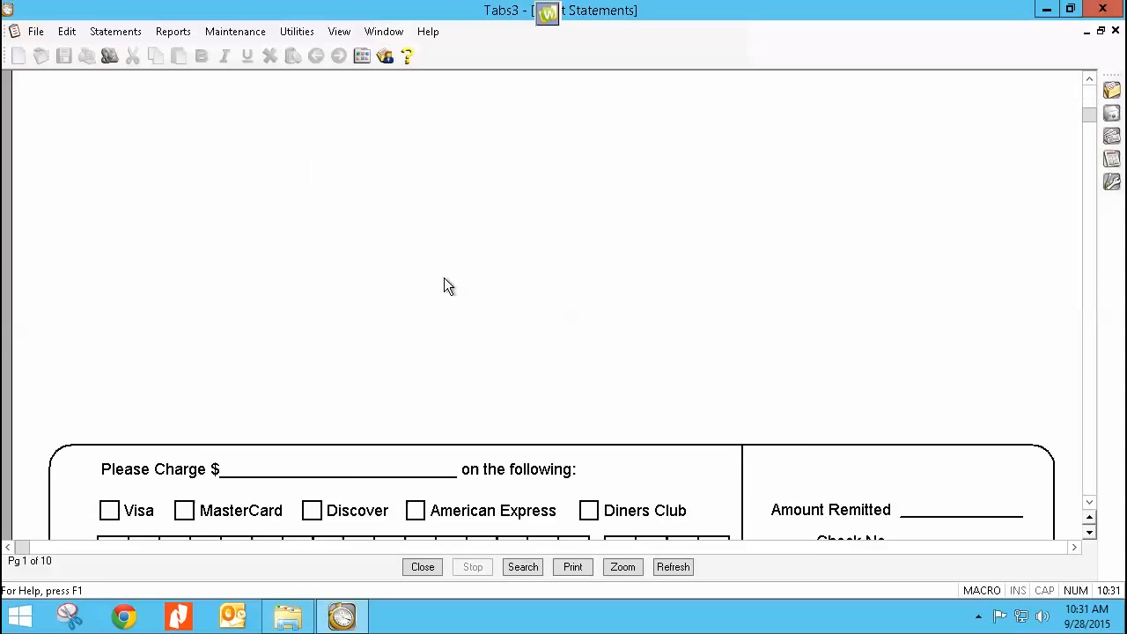
scroll(447, 278, "down", 3)
scroll(446, 287, "down", 7)
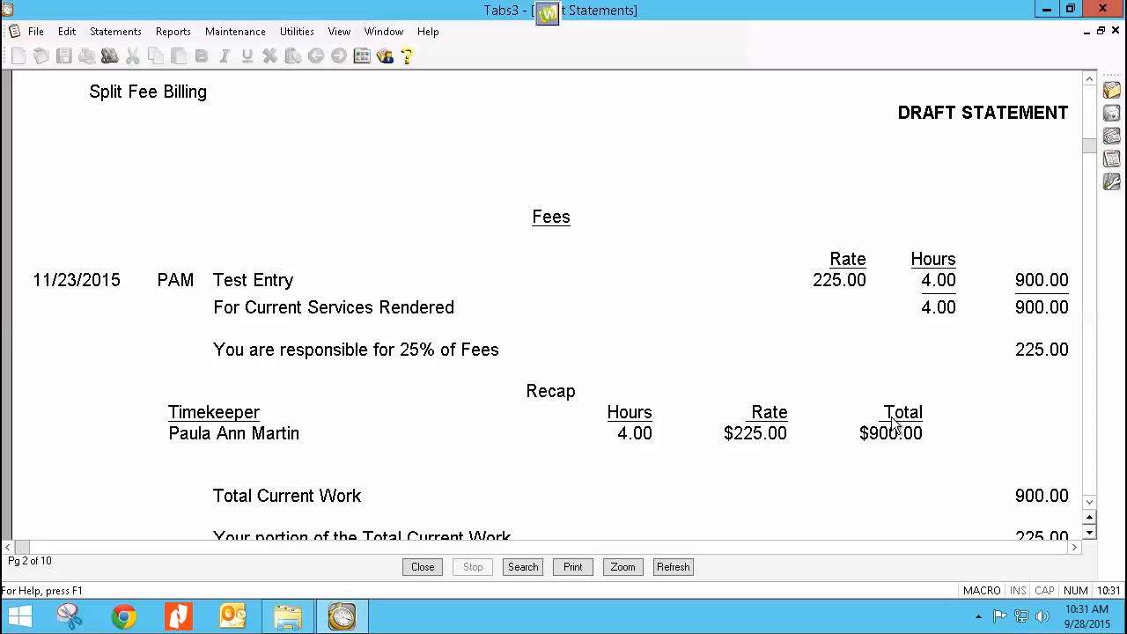
scroll(793, 443, "down", 10)
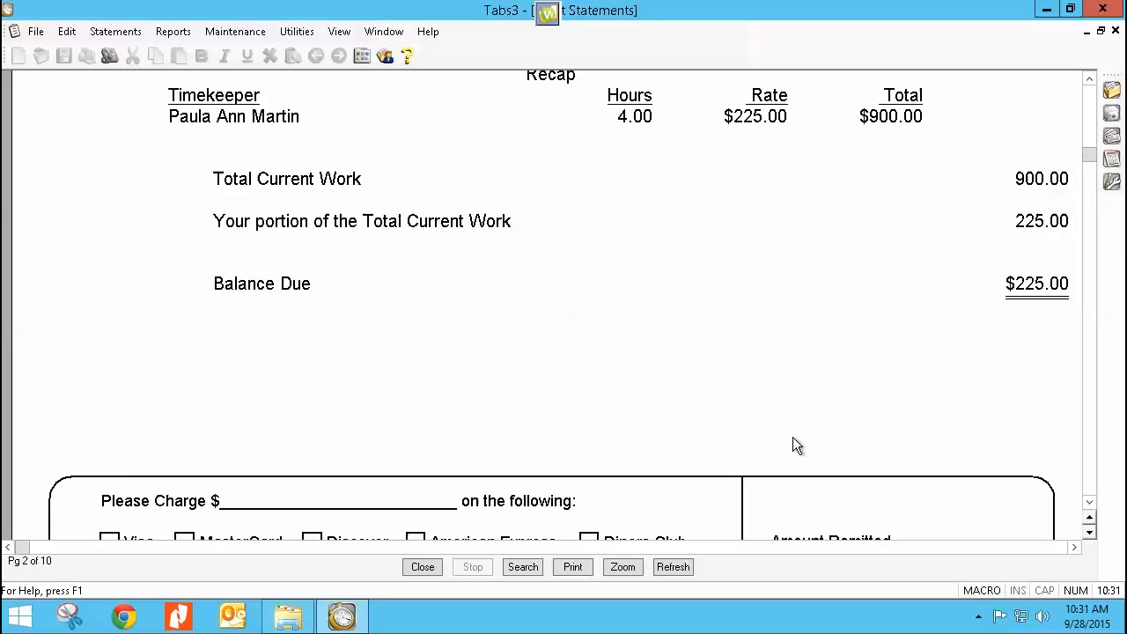
scroll(792, 437, "down", 15)
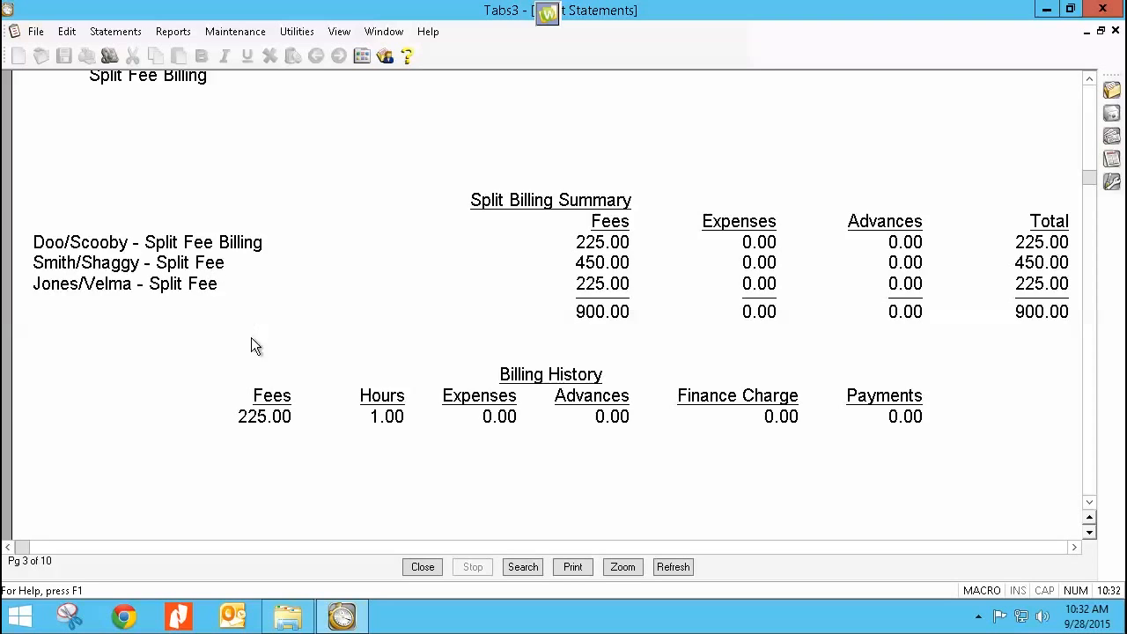
scroll(251, 353, "down", 3)
Step: Review the first Split Fee matter's draft statement, checking its share of the fees and the split billing summary
scroll(251, 353, "down", 10)
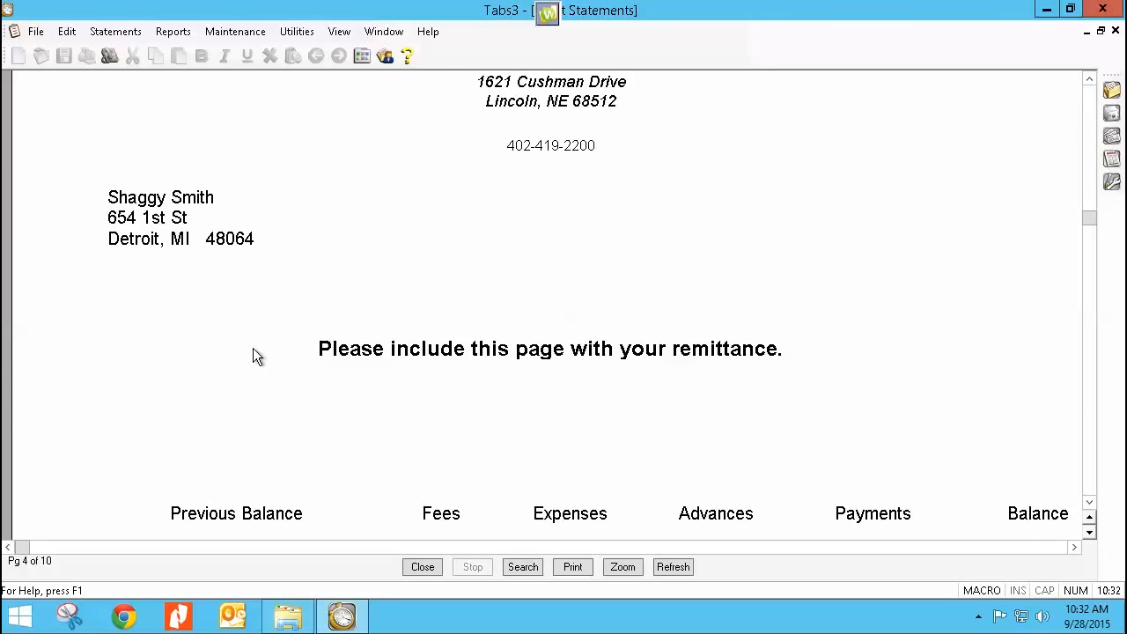
scroll(255, 353, "down", 15)
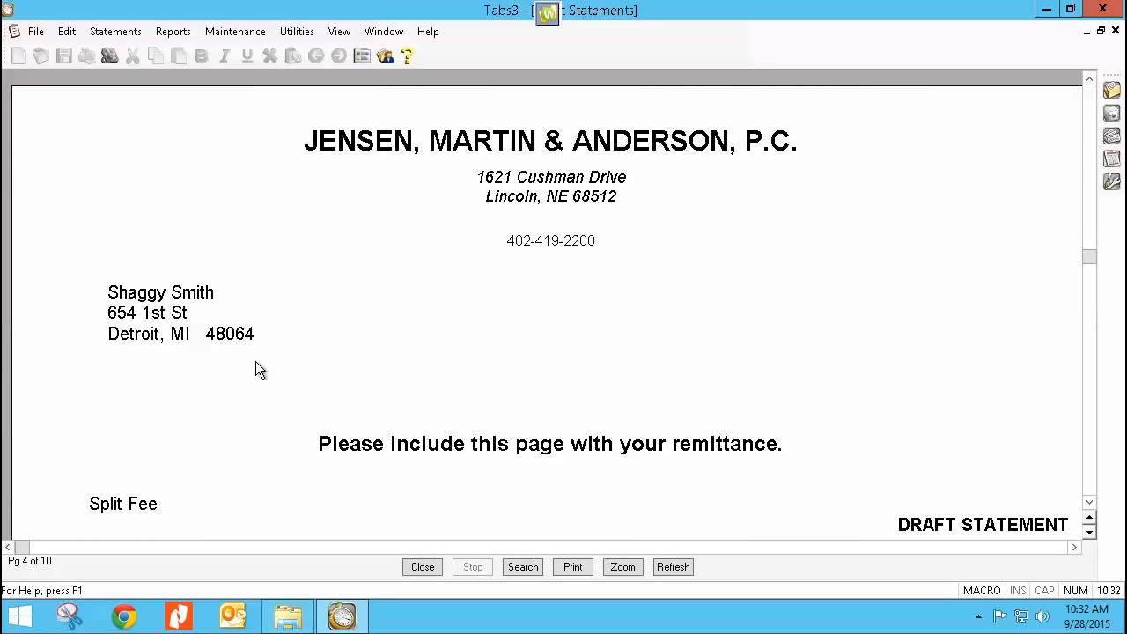
scroll(254, 363, "down", 4)
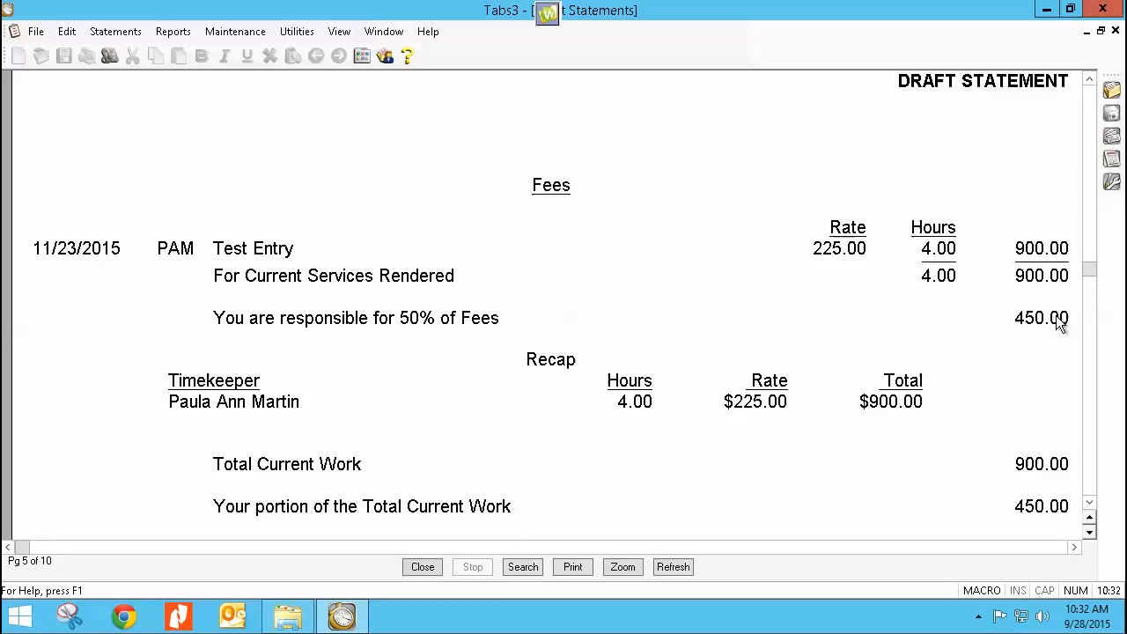
scroll(457, 436, "down", 7)
scroll(457, 436, "down", 18)
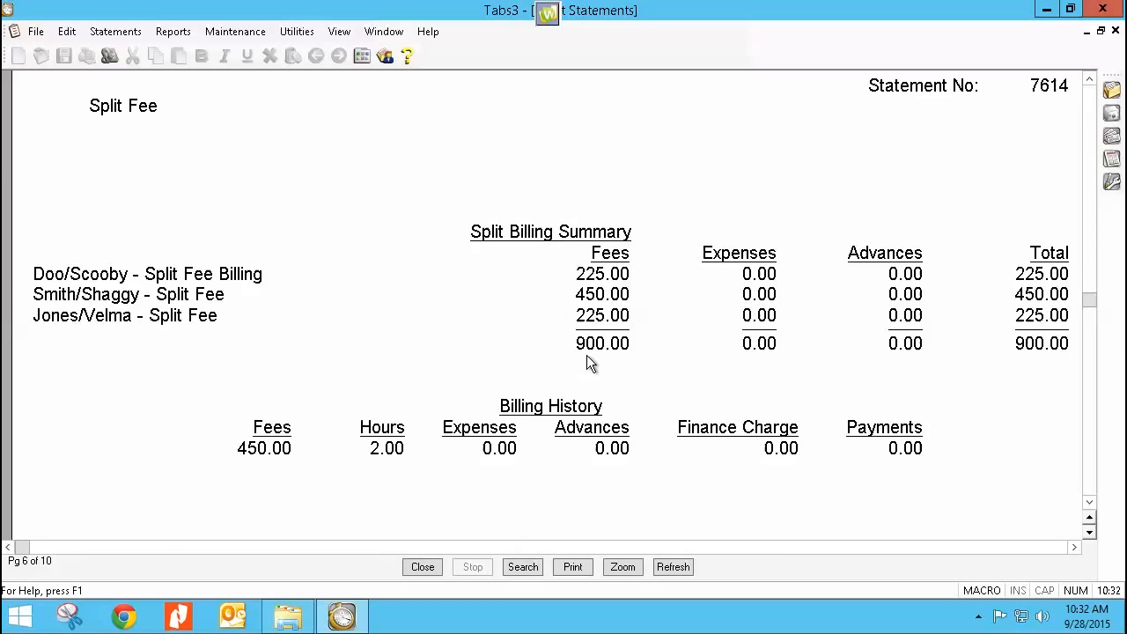
Step: Review the second Split Fee matter's draft statement, and close the preview and statement generation
scroll(410, 413, "down", 20)
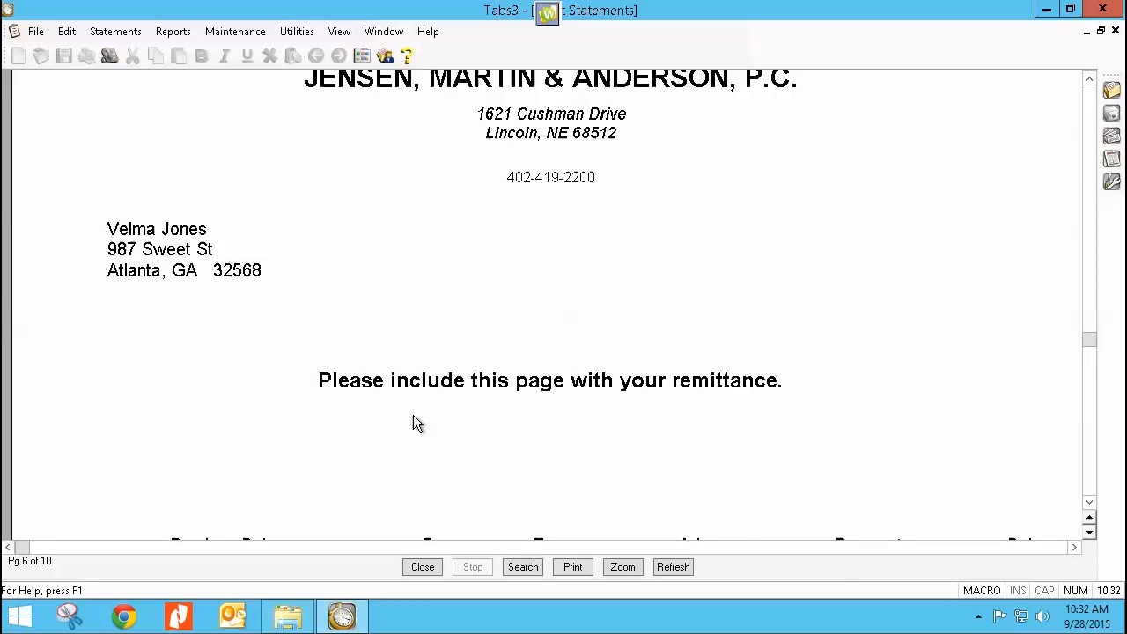
scroll(415, 422, "down", 20)
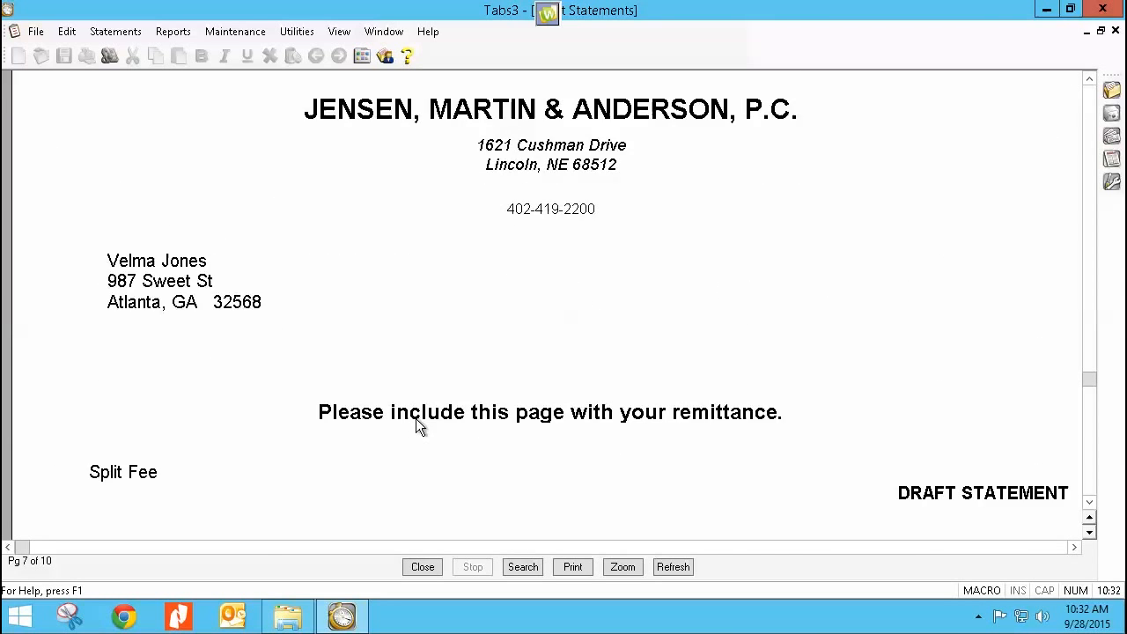
scroll(419, 427, "down", 6)
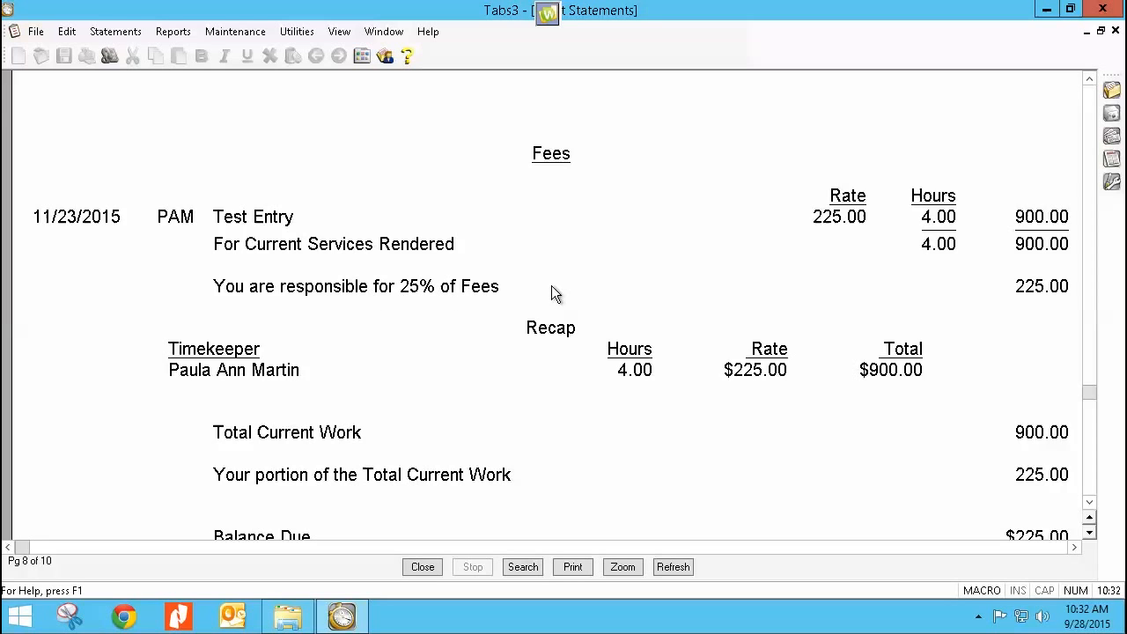
scroll(636, 420, "down", 20)
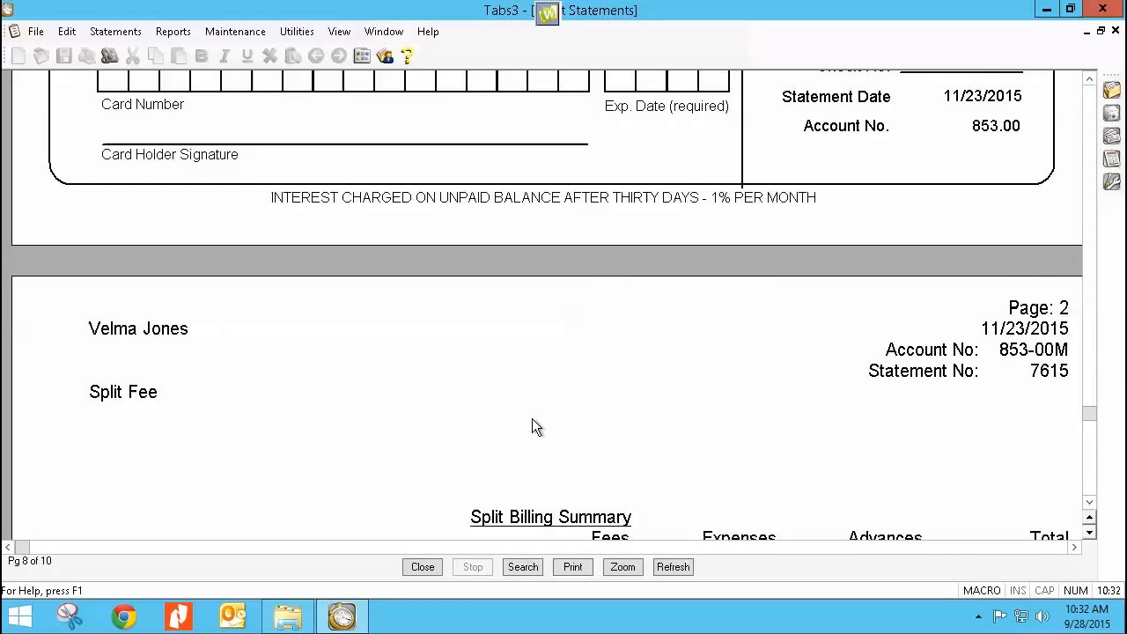
left_click(414, 566)
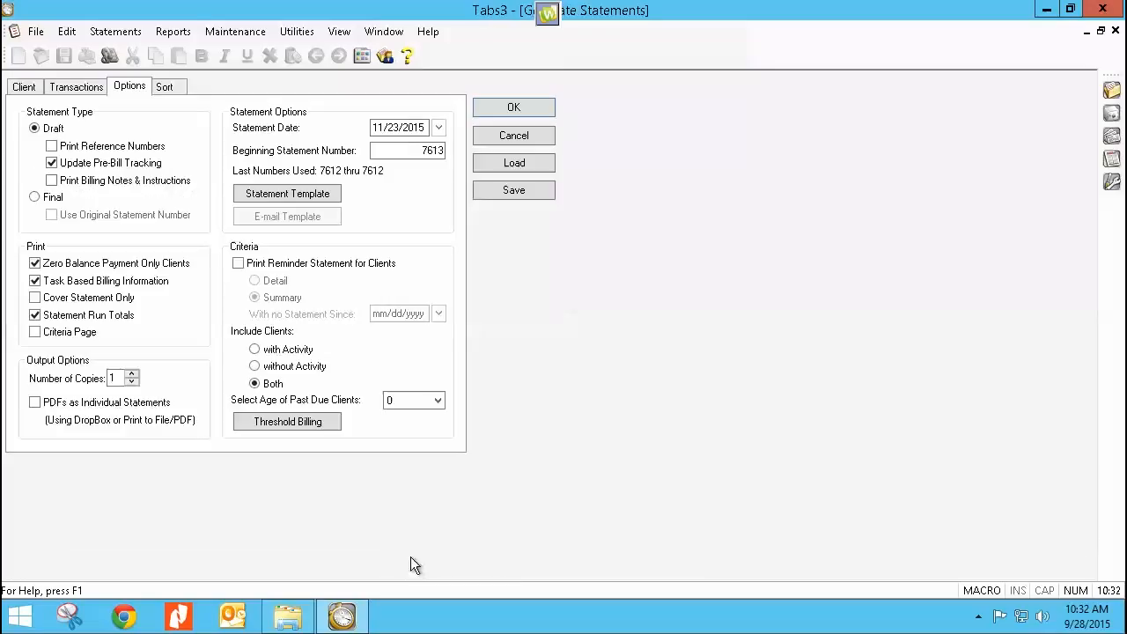
left_click(511, 143)
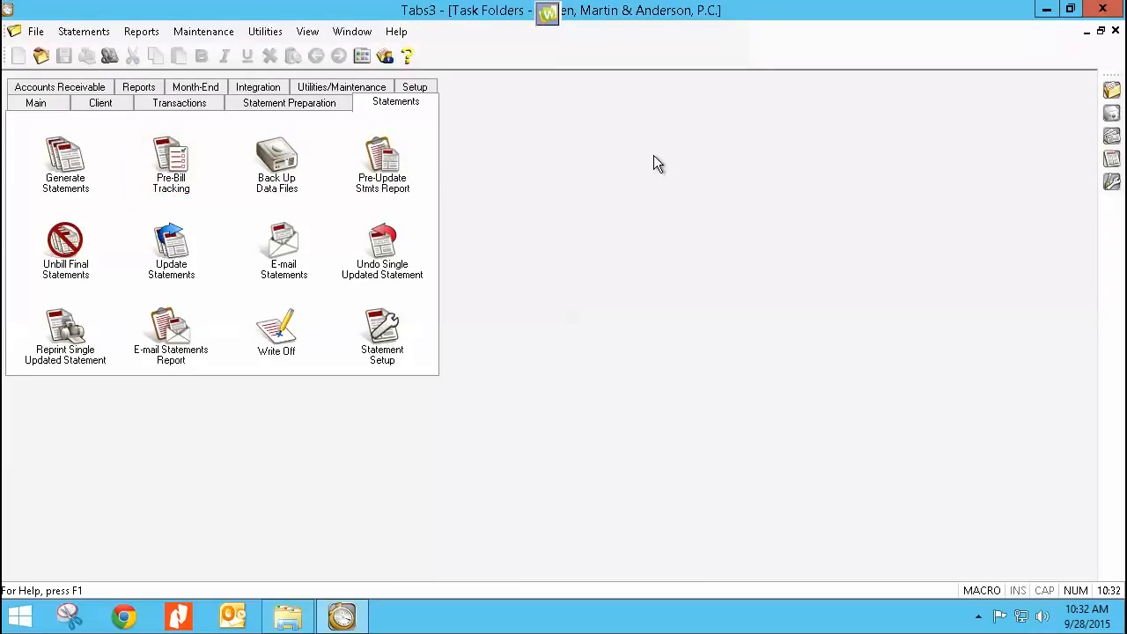